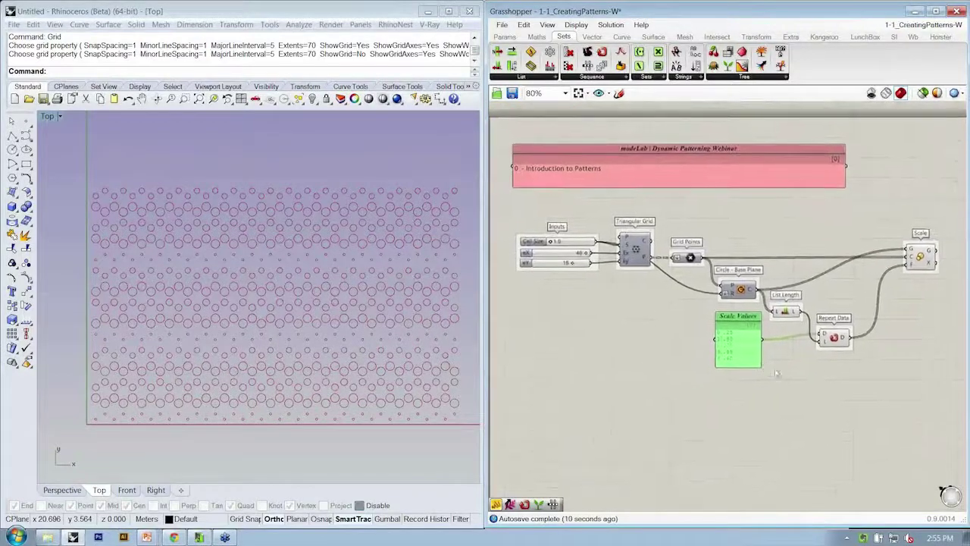
# - Move the Repeat Data component slightly away from the List Length component
pyautogui.moveTo(833, 338); pyautogui.dragTo(838, 344)
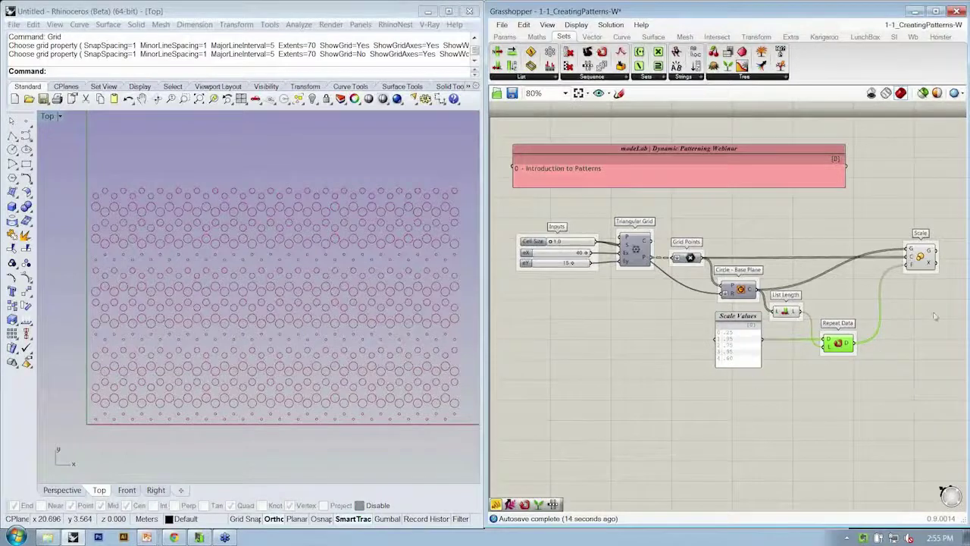
pyautogui.moveTo(936, 339); pyautogui.dragTo(931, 337, button='right')
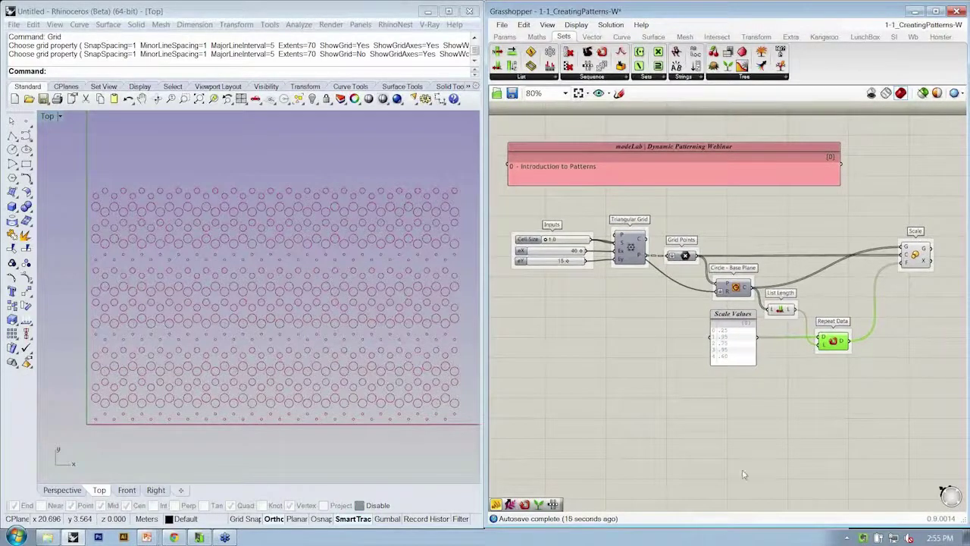
pyautogui.moveTo(383, 336); pyautogui.dragTo(362, 408, button='right')
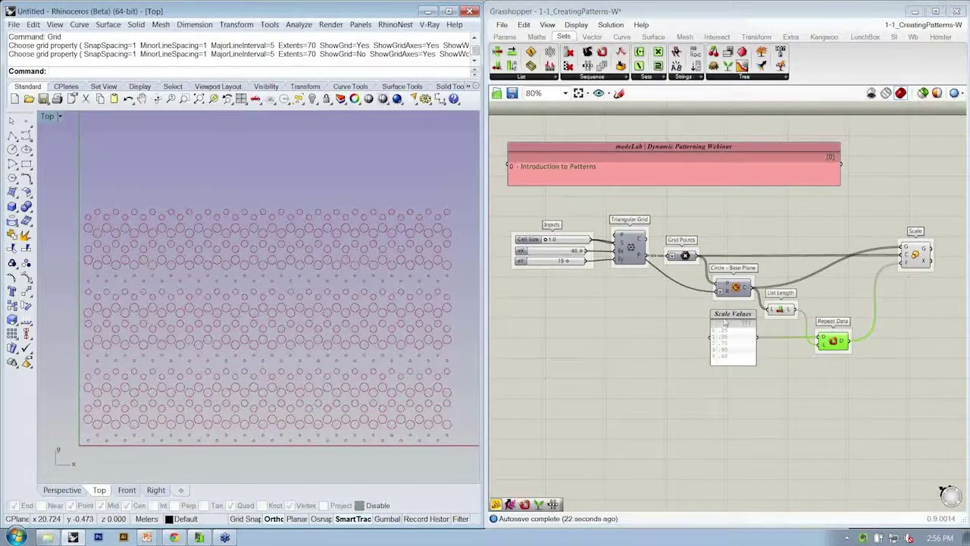
pyautogui.click(579, 288)
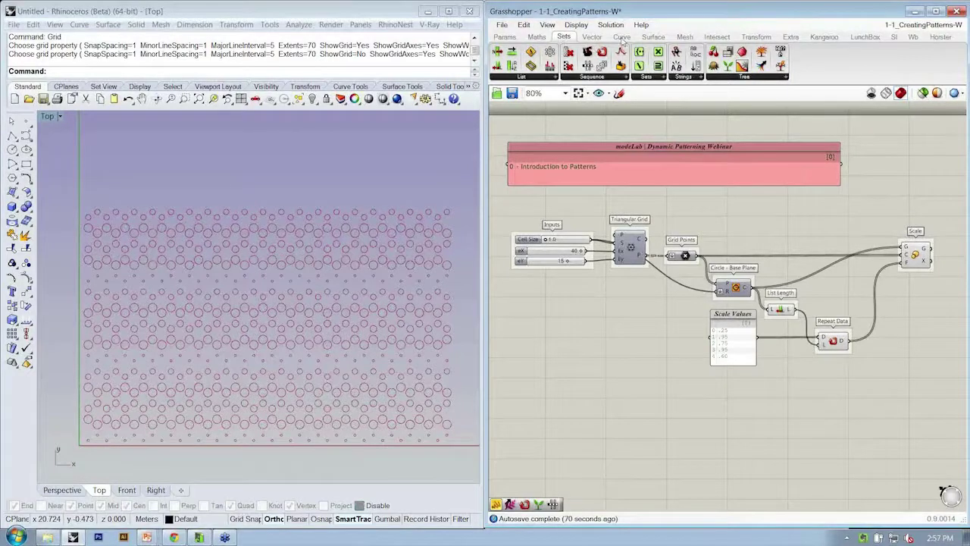
# - Review the available grid, curve division, surface utility and mesh triangulation components for generating patterns
pyautogui.click(592, 37)
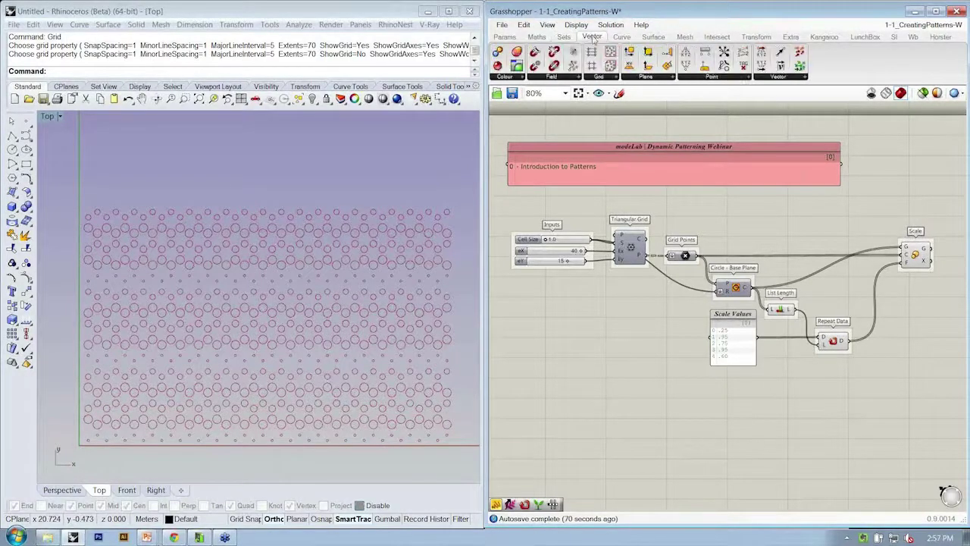
pyautogui.click(608, 77)
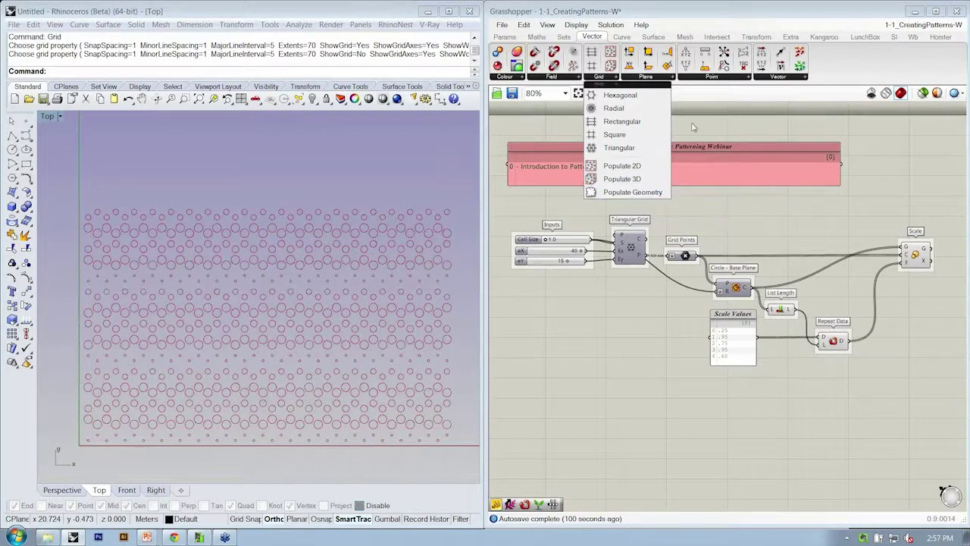
pyautogui.click(622, 36)
pyautogui.click(612, 78)
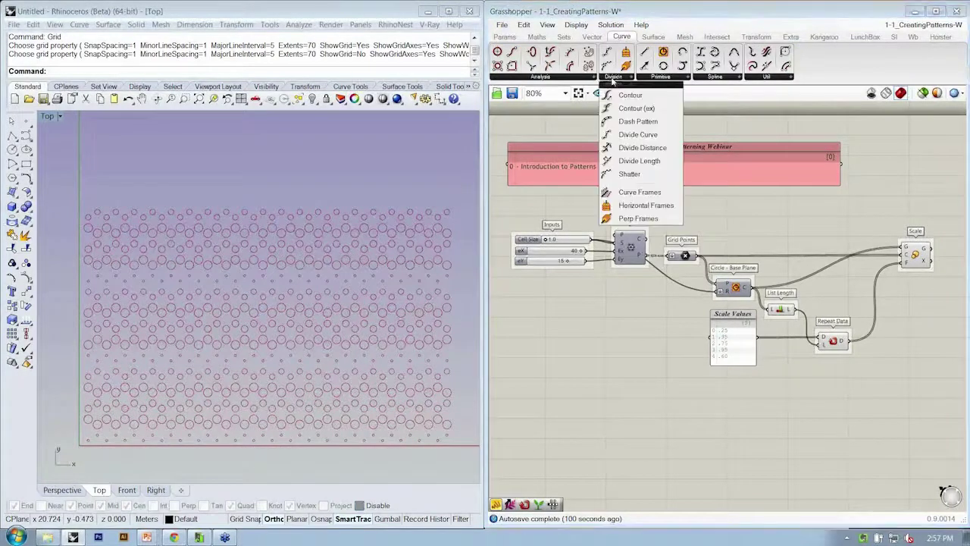
pyautogui.click(656, 36)
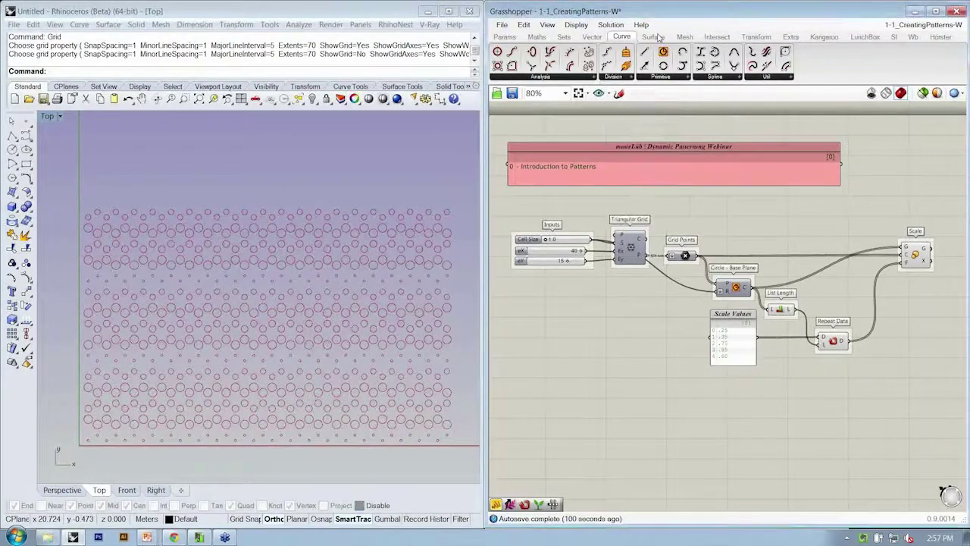
pyautogui.click(762, 77)
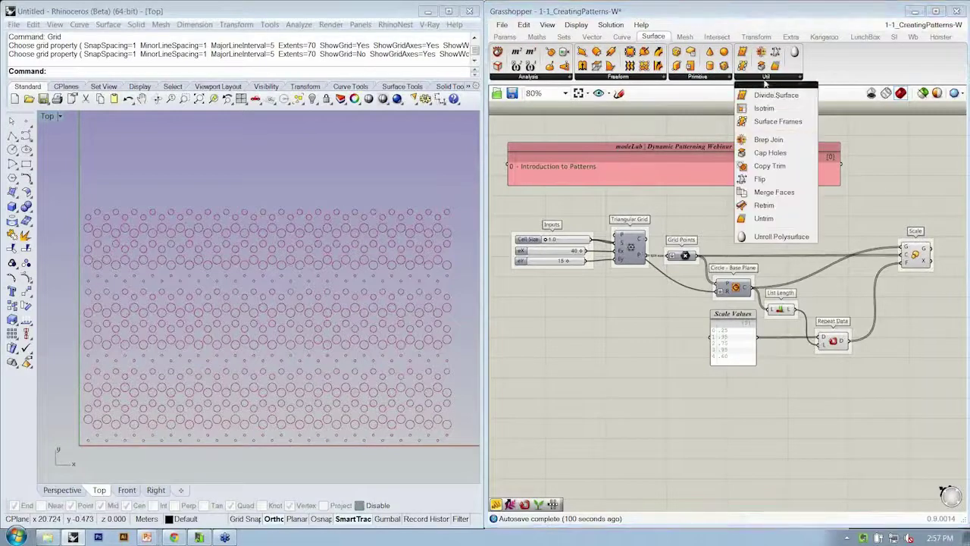
pyautogui.click(684, 36)
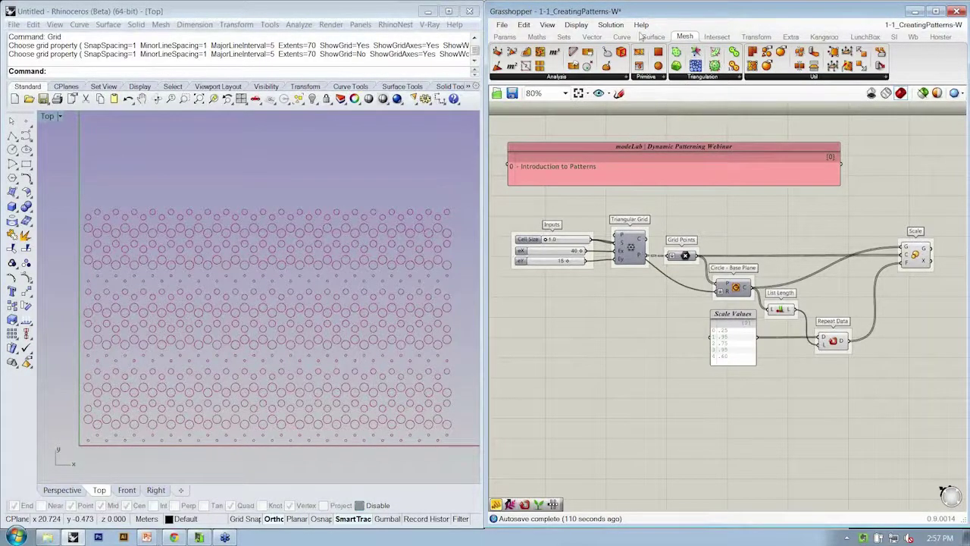
pyautogui.click(698, 78)
# - Examine the definition's parts: grid inputs and Triangular Grid, the Scale Values with Repeat Data, and the Circle and Scale components
pyautogui.moveTo(706, 199); pyautogui.dragTo(508, 279)
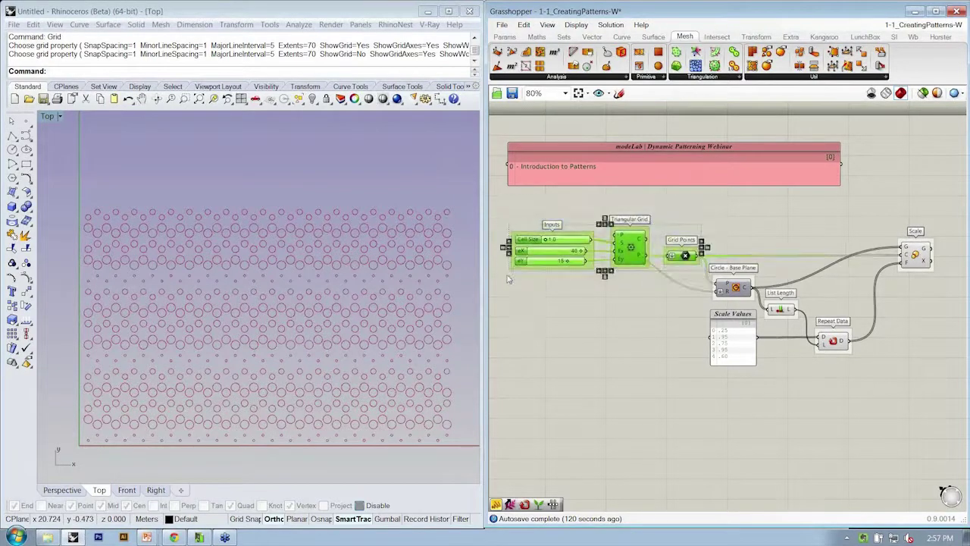
pyautogui.moveTo(830, 385); pyautogui.dragTo(714, 368, button='right')
pyautogui.moveTo(747, 377); pyautogui.dragTo(594, 284)
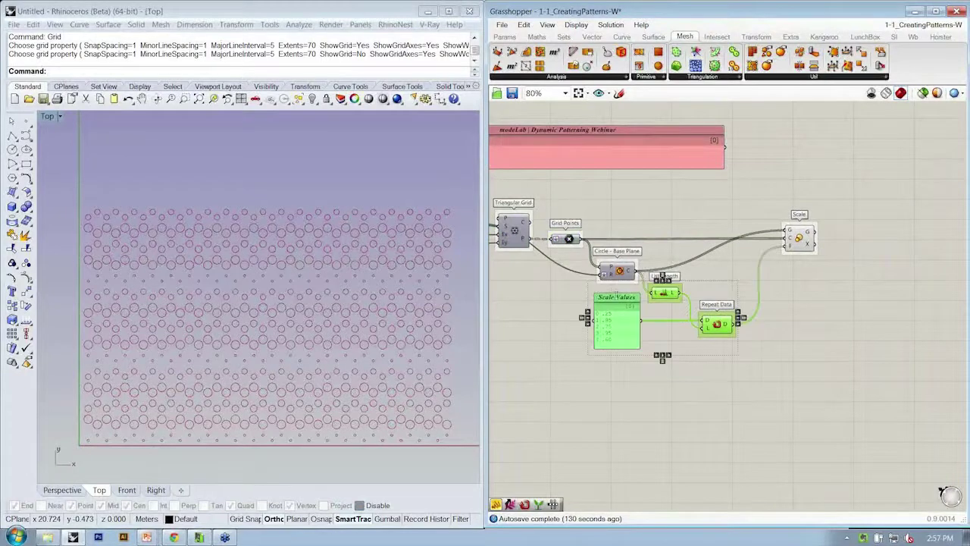
pyautogui.moveTo(851, 267); pyautogui.dragTo(713, 229)
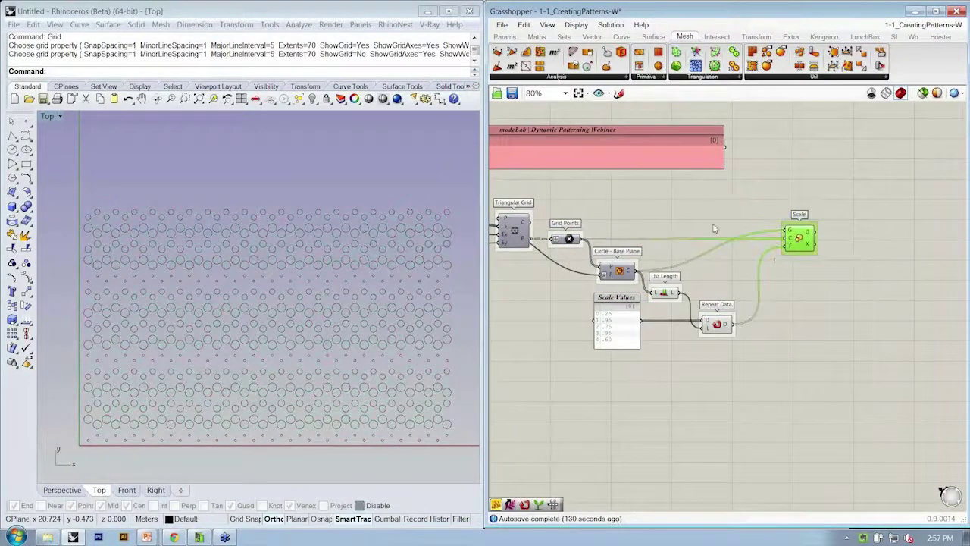
pyautogui.keyDown('shift'); pyautogui.click(621, 271); pyautogui.keyUp('shift')
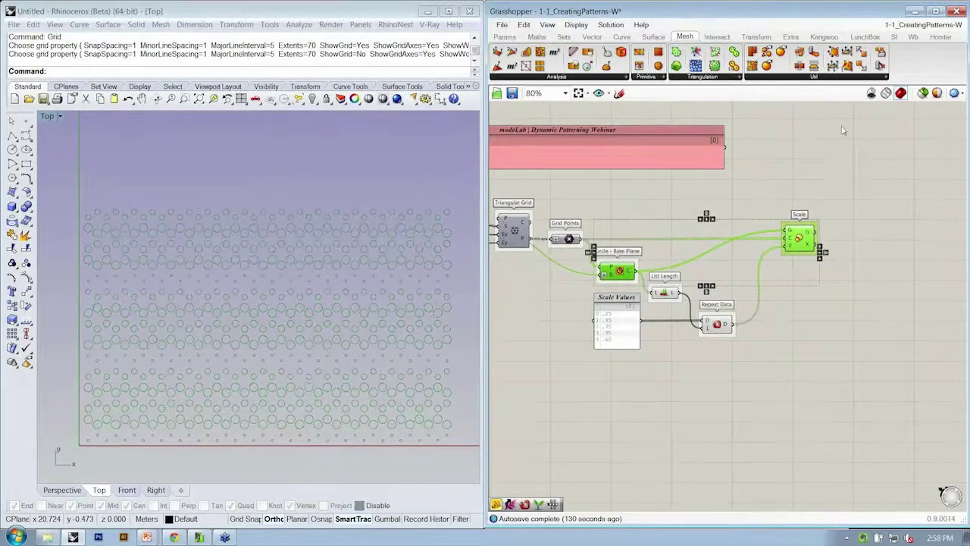
pyautogui.click(796, 290)
pyautogui.moveTo(668, 274); pyautogui.dragTo(777, 281, button='right')
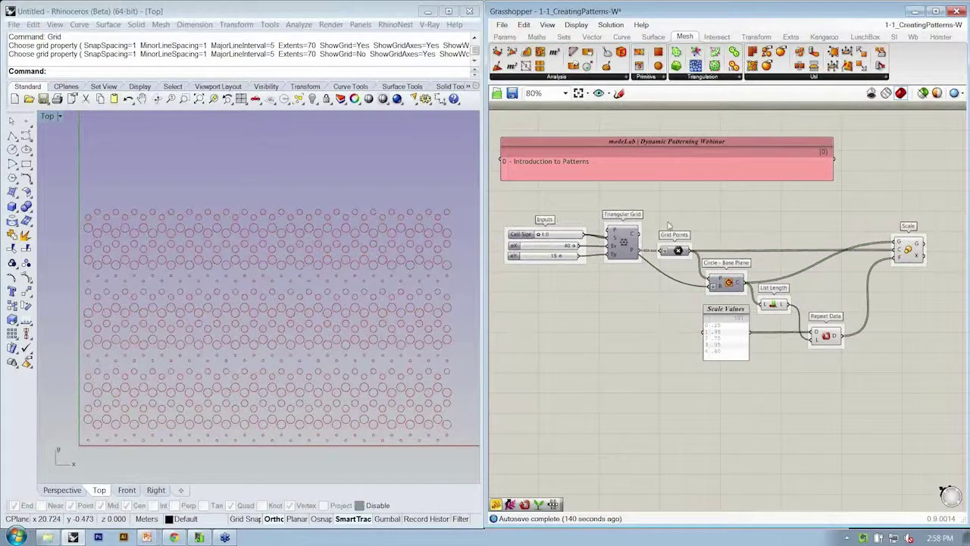
pyautogui.moveTo(660, 205); pyautogui.dragTo(499, 318)
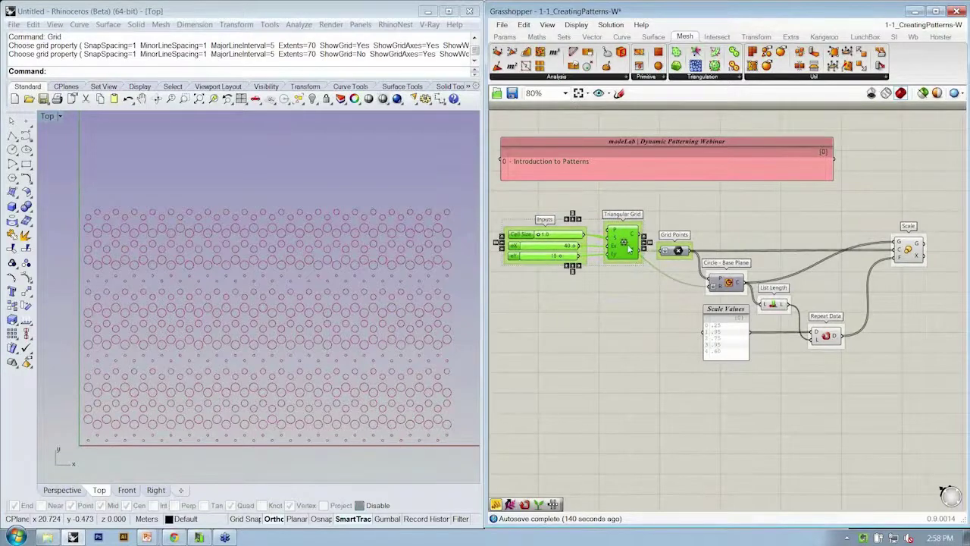
# - Draw an S-shaped degree-3 control-point curve about 20 m wide above the circle pattern in the Rhino Top view
pyautogui.scroll(-1, 431, 260)
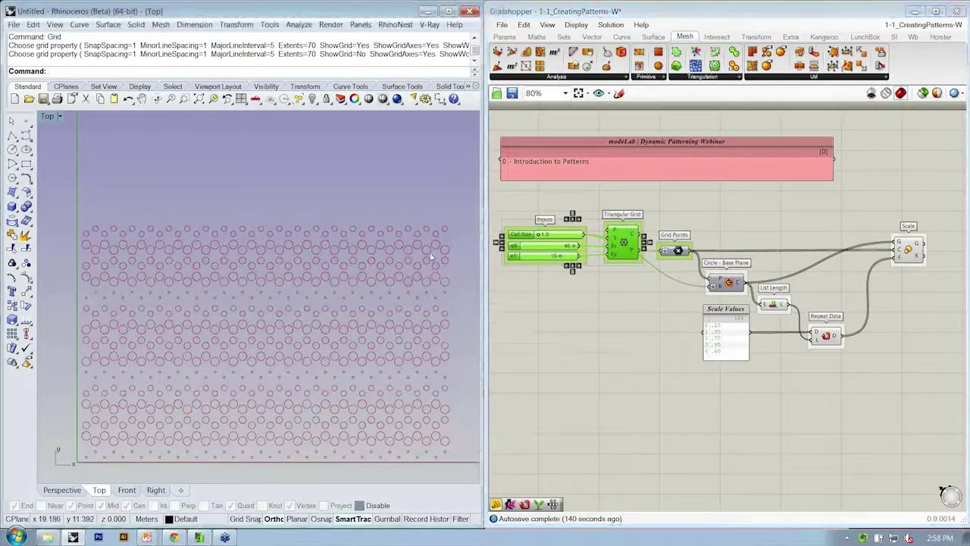
pyautogui.scroll(-1, 429, 257)
pyautogui.scroll(-3, 409, 262)
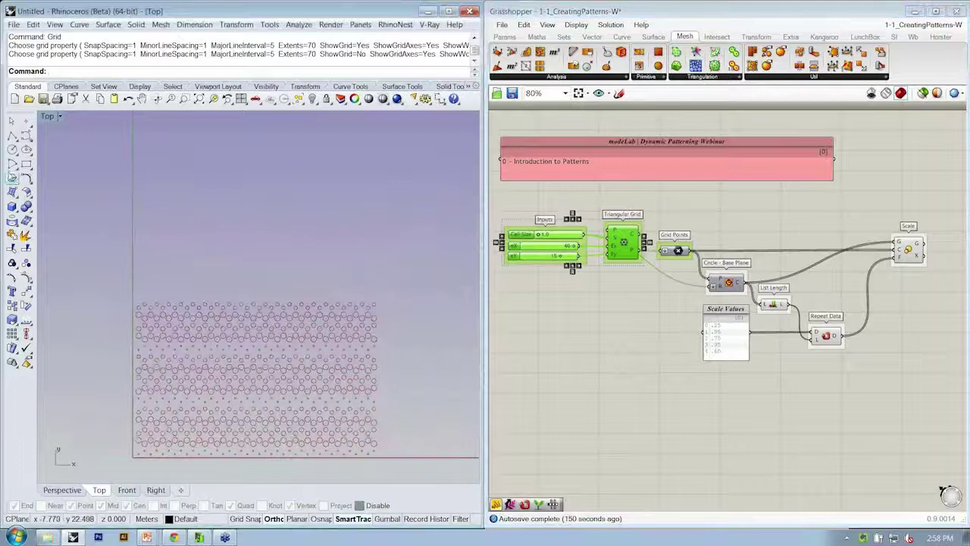
pyautogui.click(25, 135)
pyautogui.click(134, 272)
pyautogui.click(197, 273)
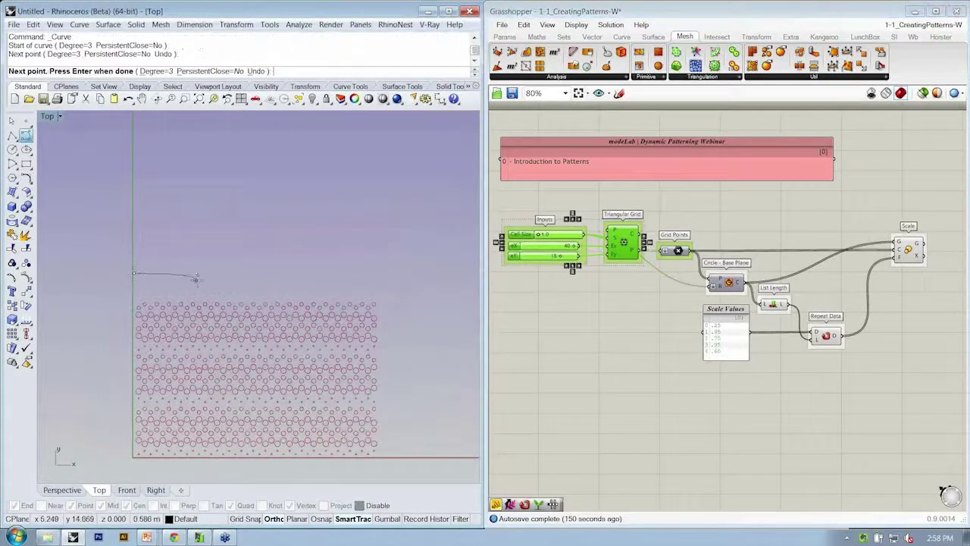
pyautogui.click(239, 230)
pyautogui.click(321, 231)
pyautogui.click(365, 231)
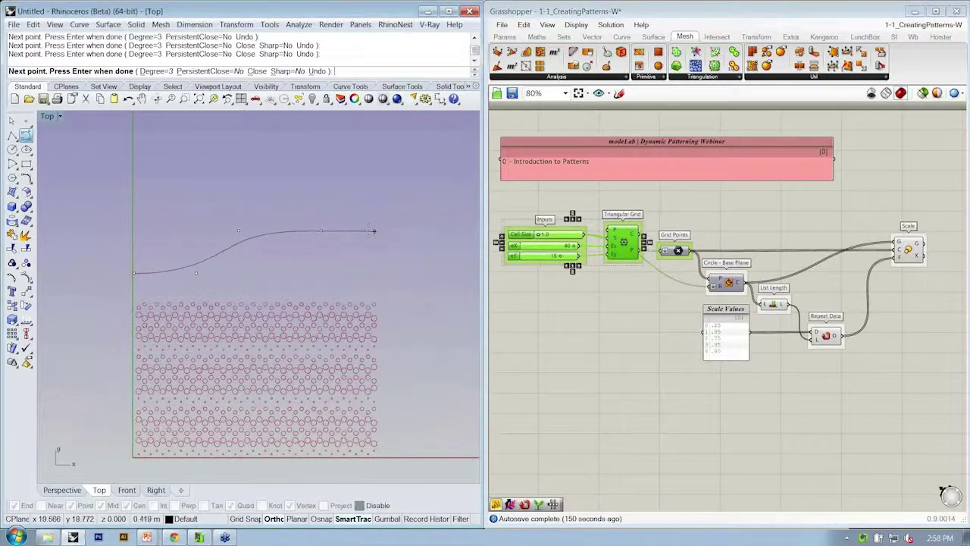
pyautogui.press('Return')
# - Mirror a copy of the curve across a horizontal axis just above it
pyautogui.click(373, 231)
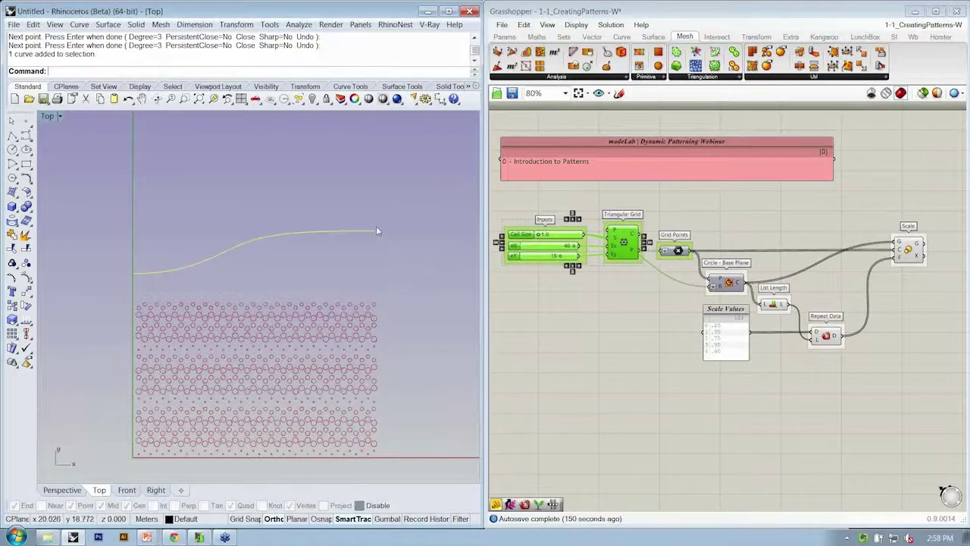
pyautogui.write('mi')
pyautogui.press('Return')
pyautogui.click(356, 219)
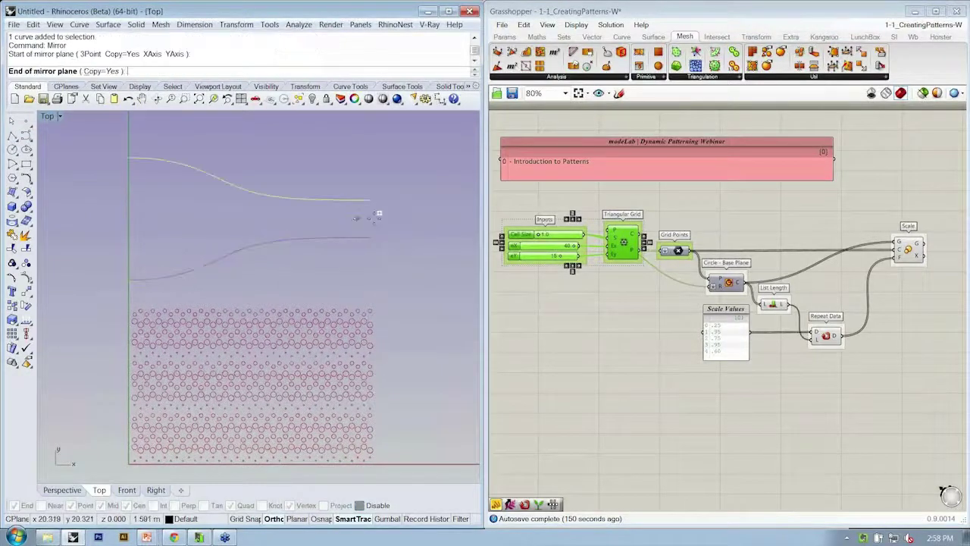
pyautogui.click(382, 218)
# - Loft the original and mirrored curves into a surface with the default options
pyautogui.moveTo(393, 244); pyautogui.dragTo(345, 187)
pyautogui.write('Loft')
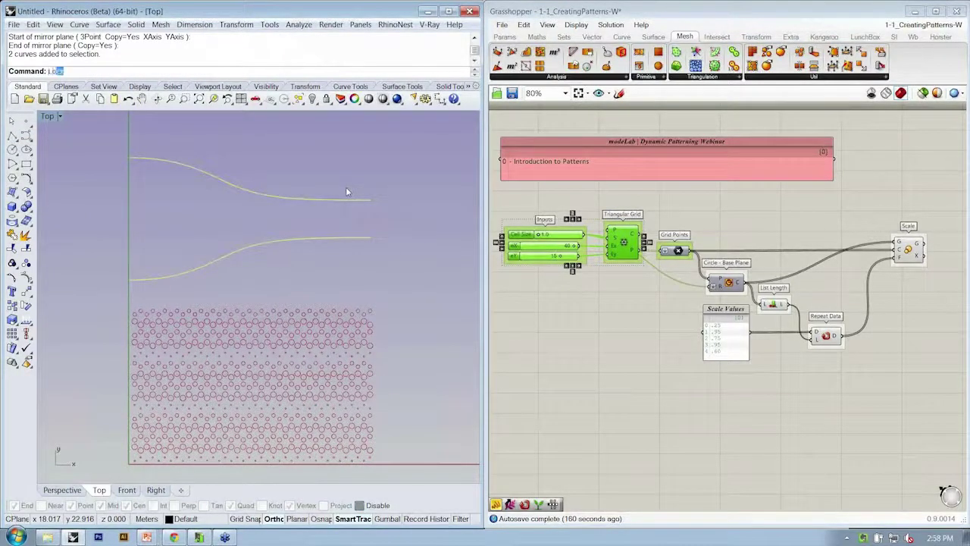
pyautogui.press('Return')
pyautogui.press('Return')
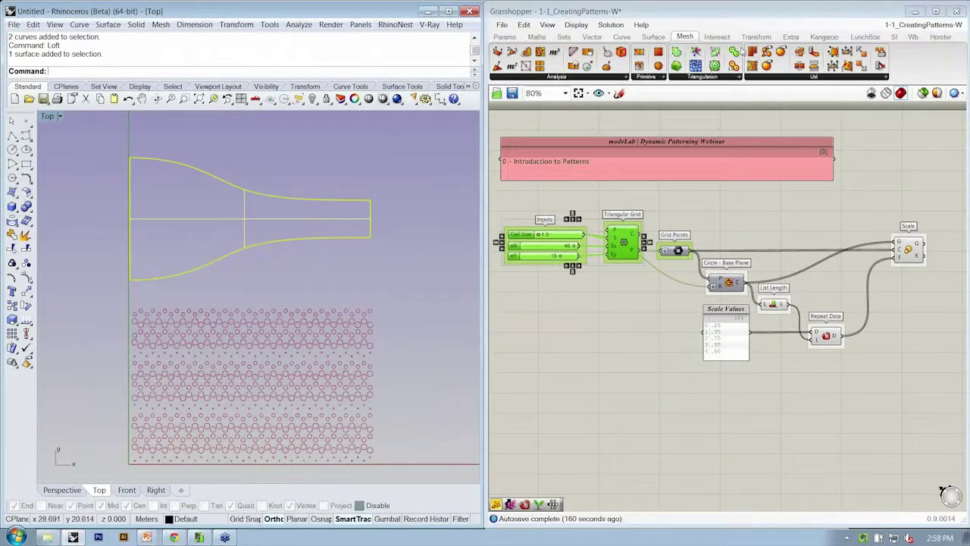
# - Place a Divide Surface component and a Surface parameter on the Grasshopper canvas below the grid inputs
pyautogui.click(653, 36)
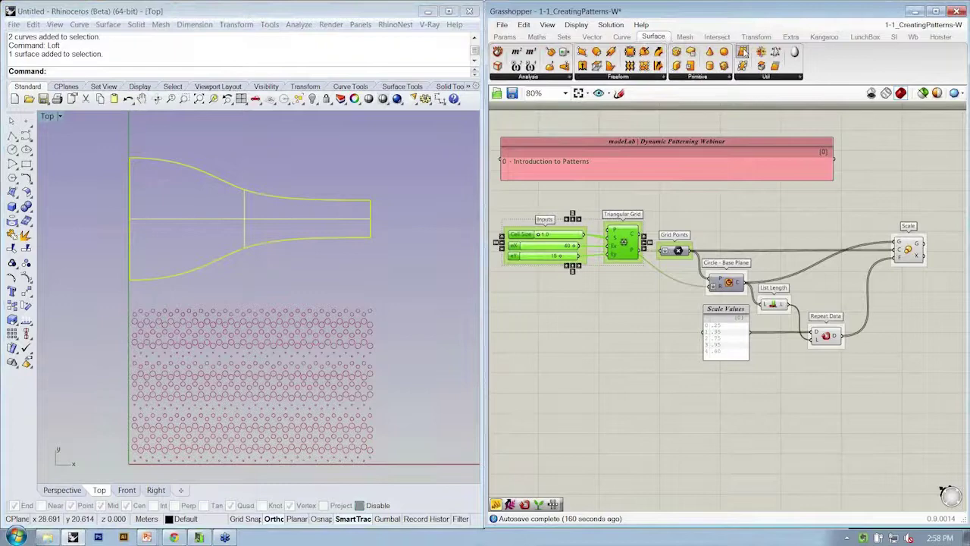
pyautogui.moveTo(742, 50); pyautogui.dragTo(619, 345)
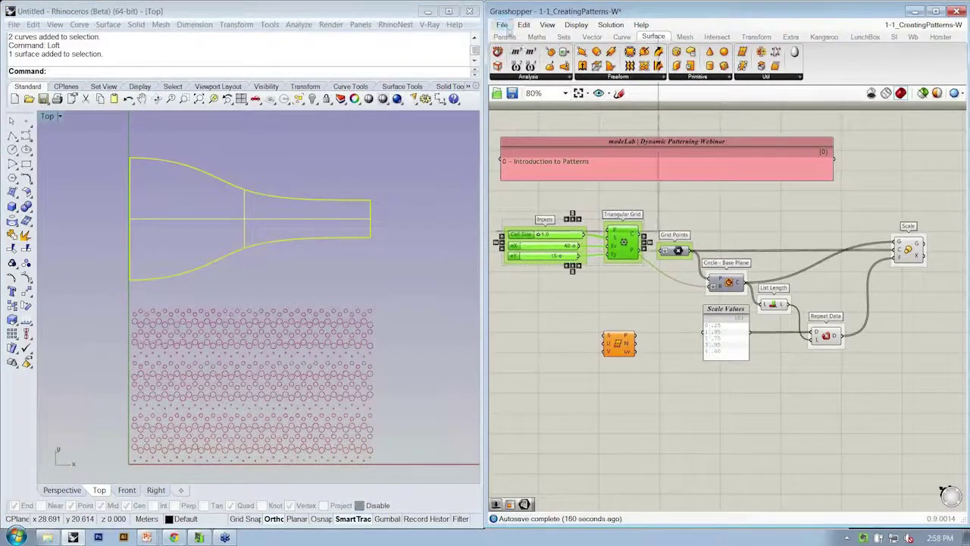
pyautogui.click(503, 25)
pyautogui.click(505, 36)
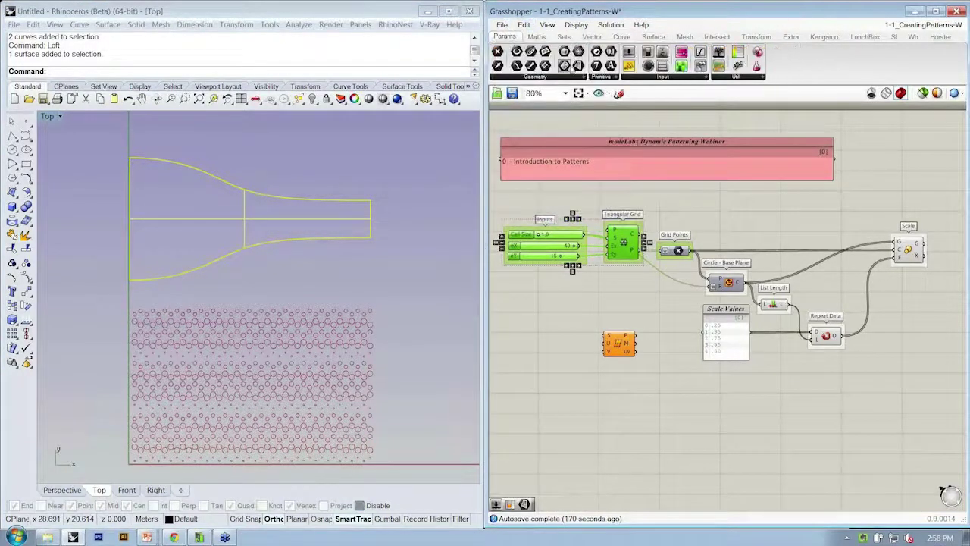
pyautogui.moveTo(571, 66); pyautogui.dragTo(528, 333)
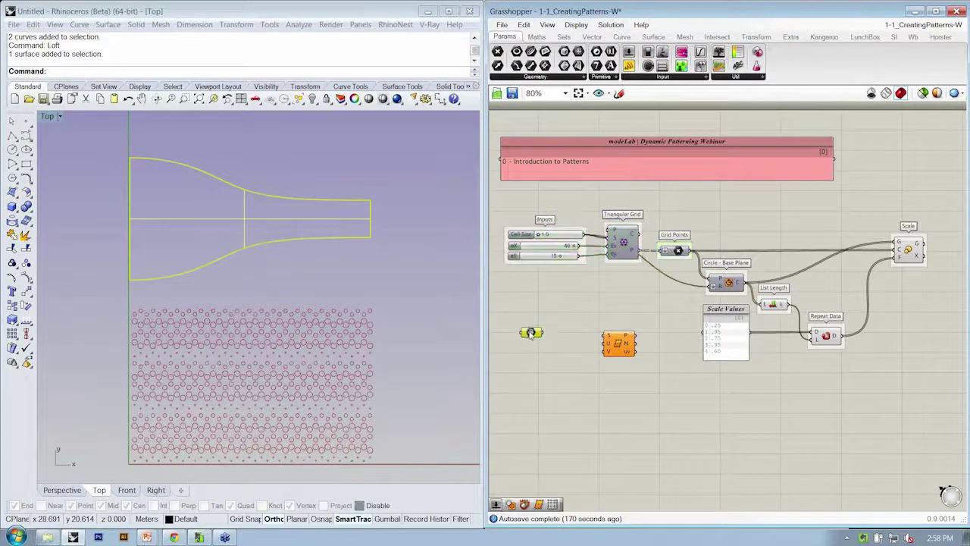
# - Reference the lofted Rhino surface in the new Surface parameter
pyautogui.rightClick(528, 333)
pyautogui.click(575, 435)
pyautogui.click(279, 180)
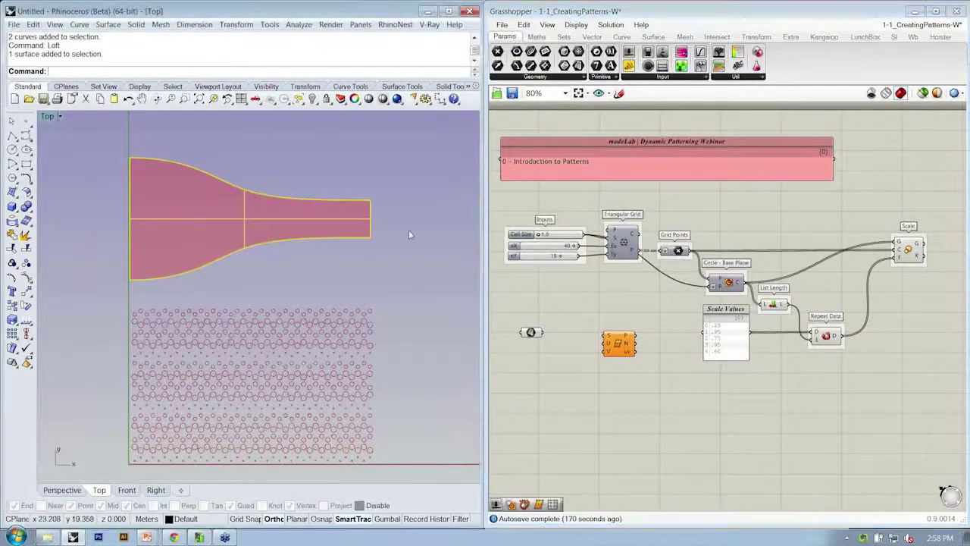
# - Wire the Surface parameter into Divide Surface and connect the eX and eY sliders to its U and V inputs
pyautogui.moveTo(618, 343); pyautogui.dragTo(541, 332)
pyautogui.moveTo(534, 332); pyautogui.dragTo(536, 325)
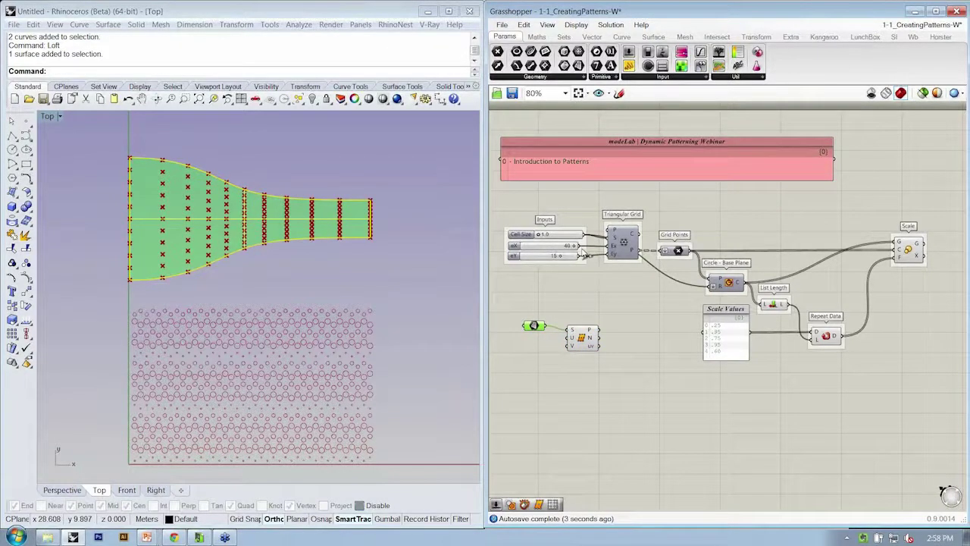
pyautogui.moveTo(587, 265)
pyautogui.mouseDown()
pyautogui.moveTo(570, 340)
pyautogui.moveTo(580, 256)
pyautogui.mouseUp()
pyautogui.moveTo(581, 345)
pyautogui.mouseDown()
pyautogui.moveTo(592, 331)
pyautogui.moveTo(580, 254)
pyautogui.moveTo(576, 335)
pyautogui.mouseUp()
# - Deselect the lofted surface and turn off the Surface parameter's preview so only the division points are drawn
pyautogui.scroll(4, 231, 216)
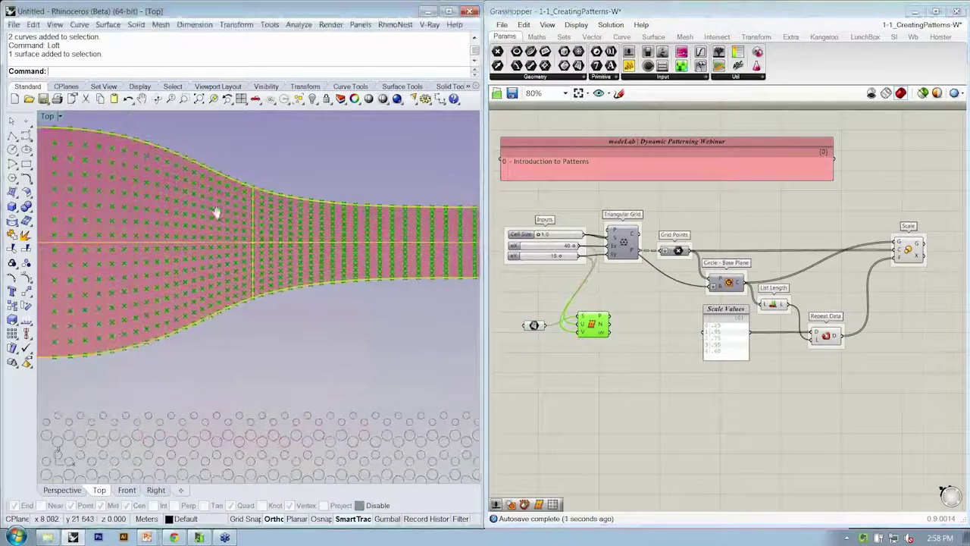
pyautogui.scroll(-2, 217, 210)
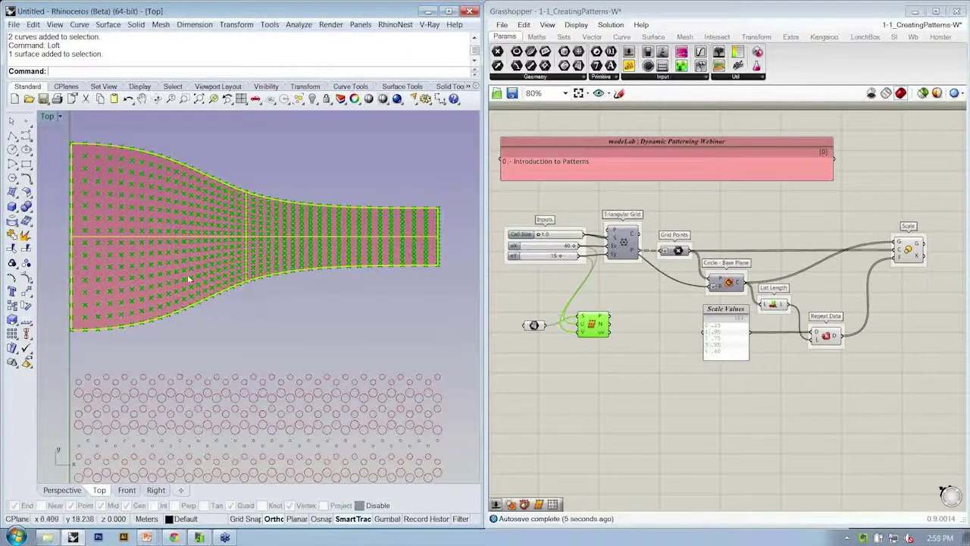
pyautogui.click(413, 314)
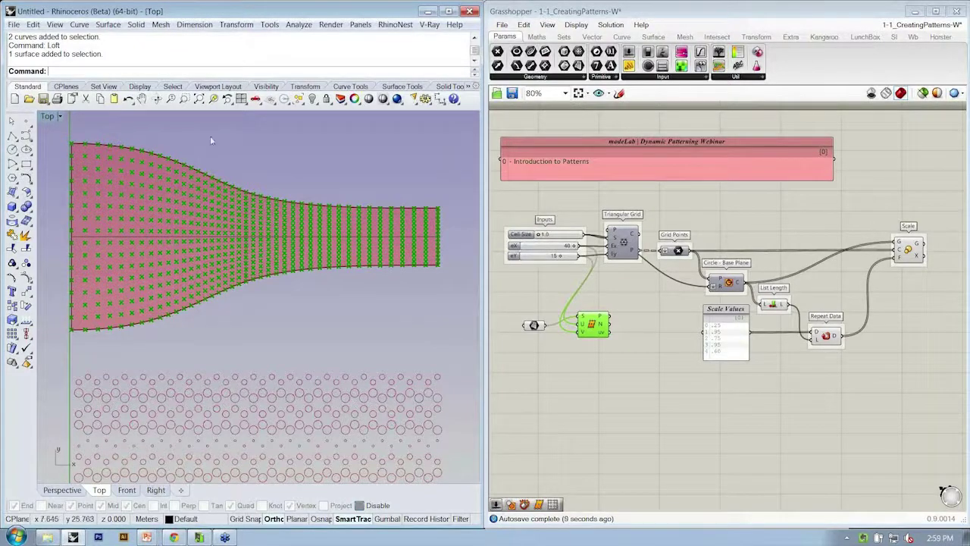
pyautogui.click(549, 379)
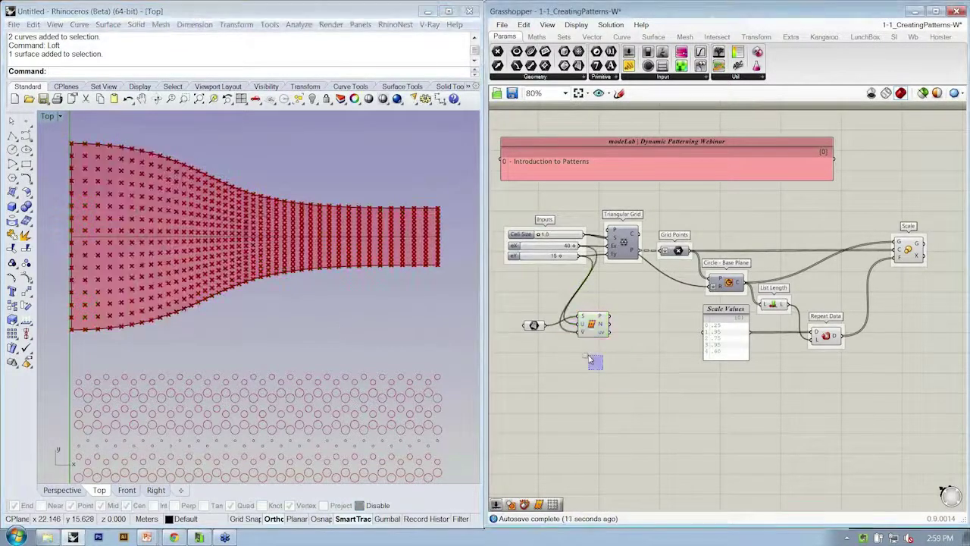
pyautogui.moveTo(573, 374); pyautogui.dragTo(519, 301)
pyautogui.rightClick(520, 301)
pyautogui.click(562, 321)
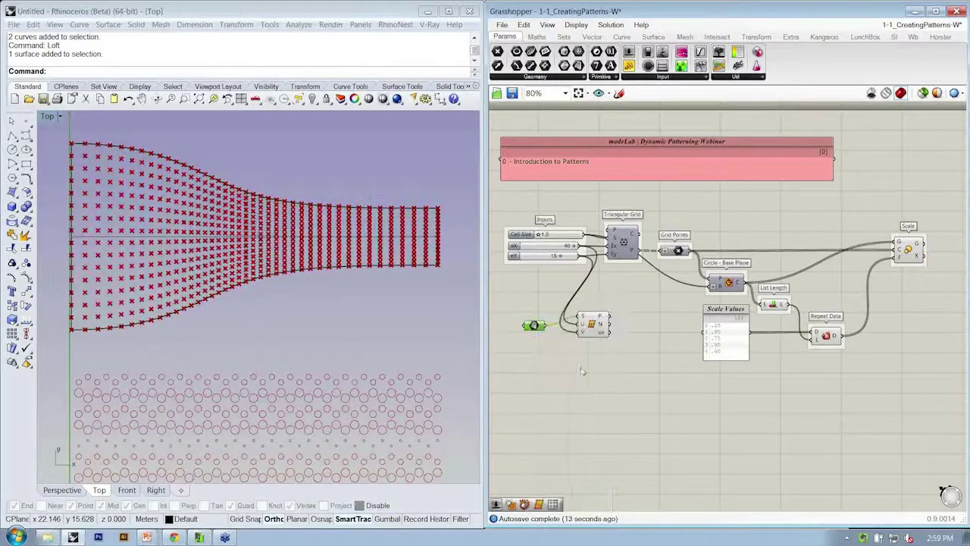
# - Feed the Divide Surface points into the Grid Points parameter and turn off the preview of Divide Surface and its Surface parameter
pyautogui.moveTo(609, 317); pyautogui.dragTo(660, 255)
pyautogui.moveTo(661, 256); pyautogui.dragTo(657, 253)
pyautogui.moveTo(641, 370); pyautogui.dragTo(544, 300)
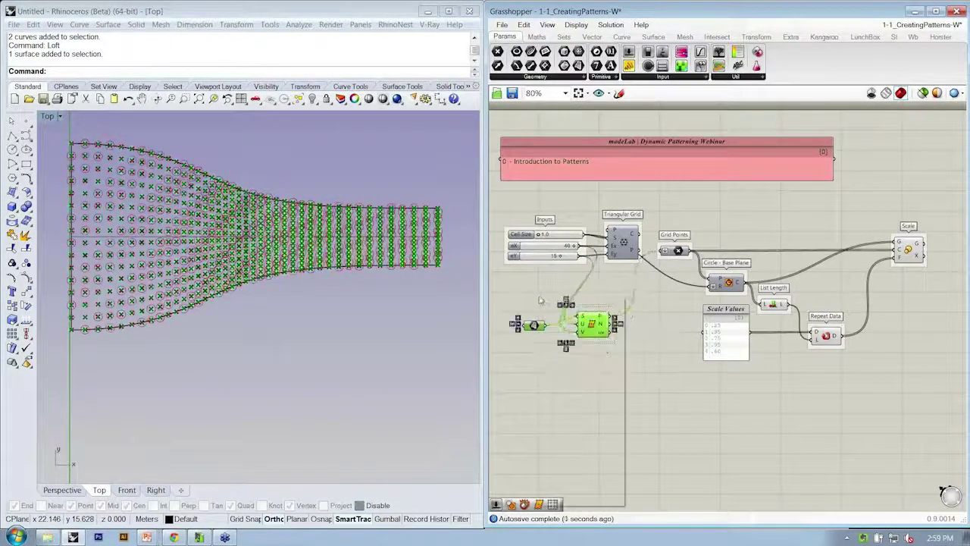
pyautogui.click(609, 444)
pyautogui.moveTo(241, 237); pyautogui.dragTo(247, 245, button='right')
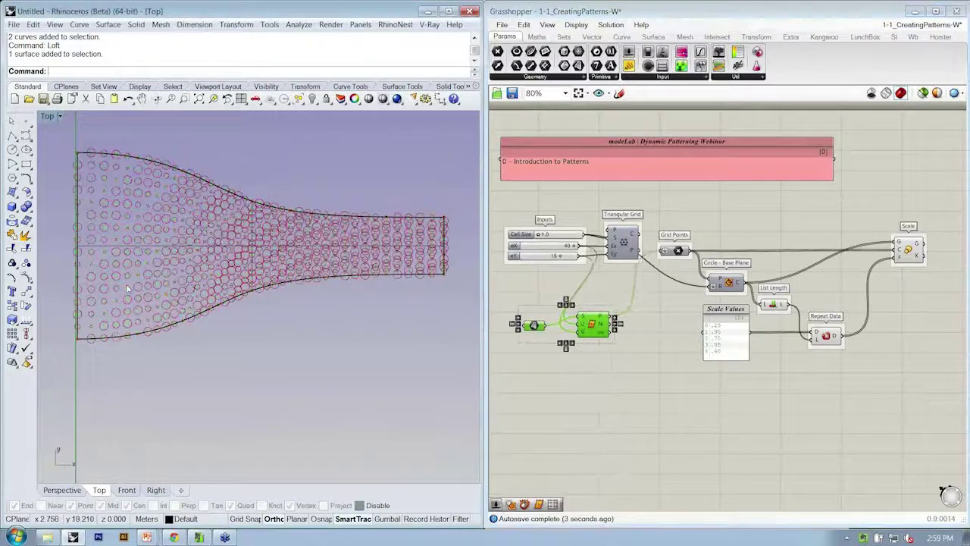
# - Hide the lofted surface and its two boundary curves in the Rhino viewport
pyautogui.click(197, 184)
pyautogui.click(251, 120)
pyautogui.moveTo(251, 121); pyautogui.dragTo(192, 382)
pyautogui.hotkey('ctrl', 'h')
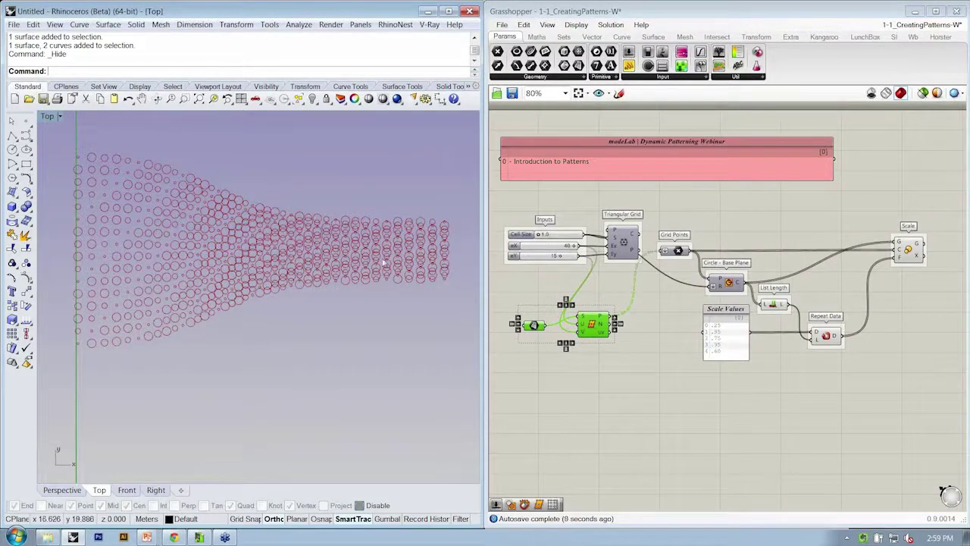
pyautogui.moveTo(383, 261); pyautogui.dragTo(382, 334, button='right')
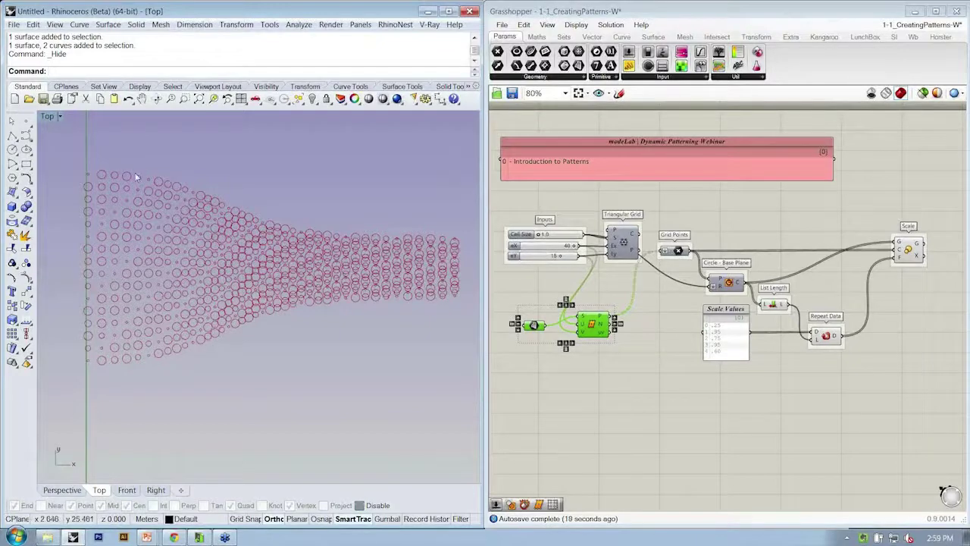
# - Reconnect the Triangular Grid's P output to Grid Points in place of the Divide Surface points
pyautogui.click(680, 309)
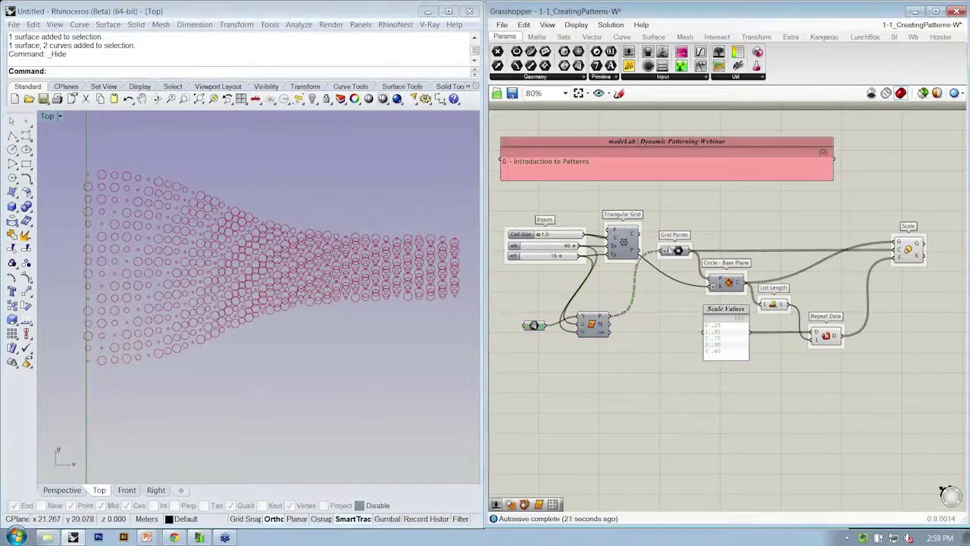
pyautogui.moveTo(650, 253); pyautogui.dragTo(662, 251)
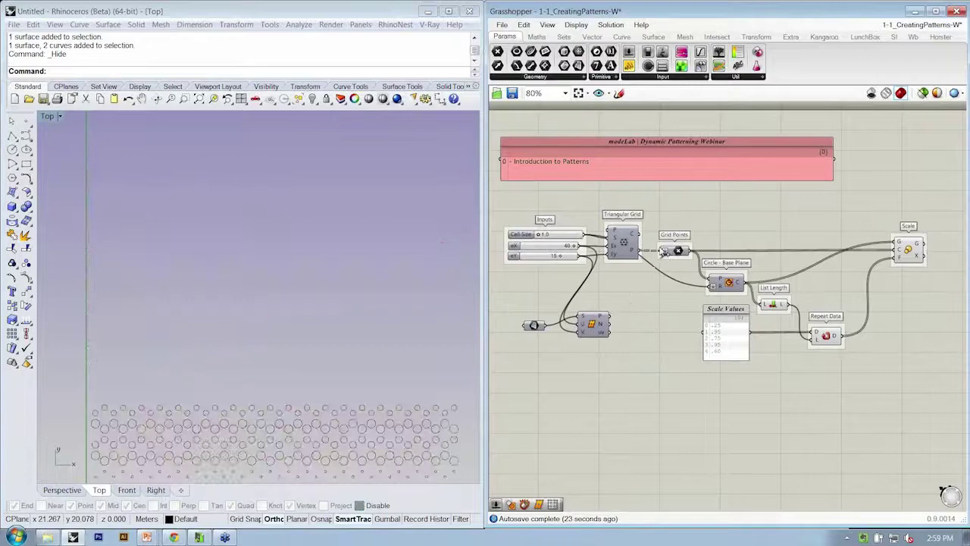
pyautogui.scroll(-2, 303, 164)
pyautogui.moveTo(301, 208); pyautogui.dragTo(288, 195, button='right')
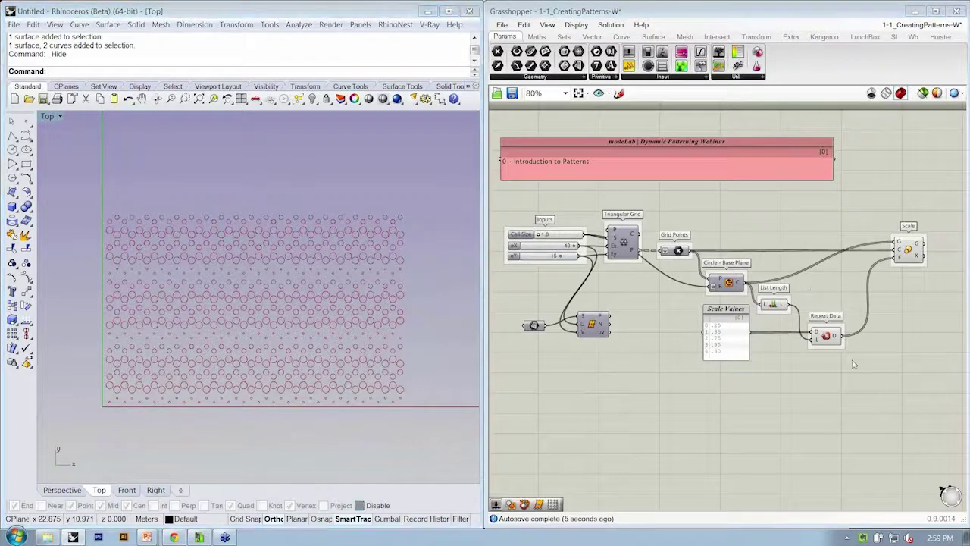
# - Set the eY slider to 16
pyautogui.moveTo(852, 364); pyautogui.dragTo(700, 297)
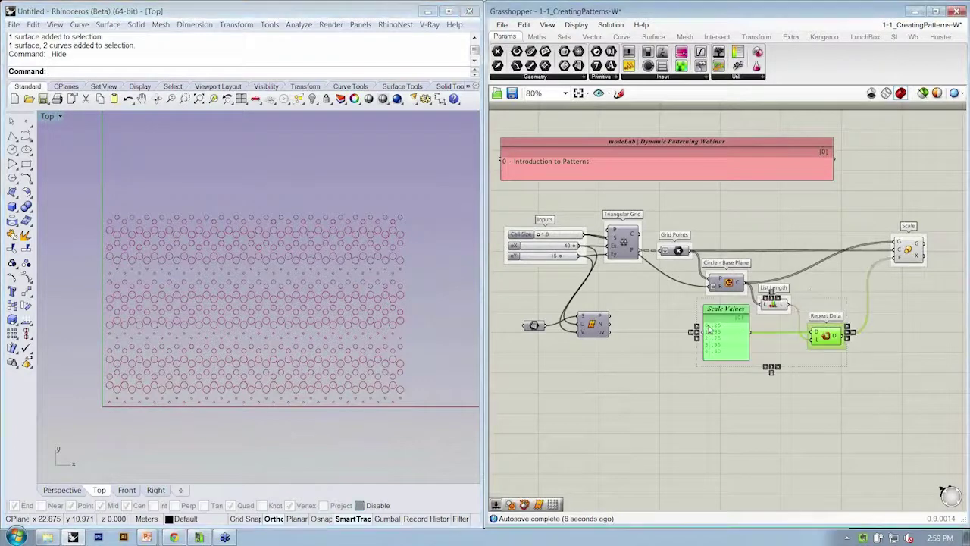
pyautogui.click(684, 416)
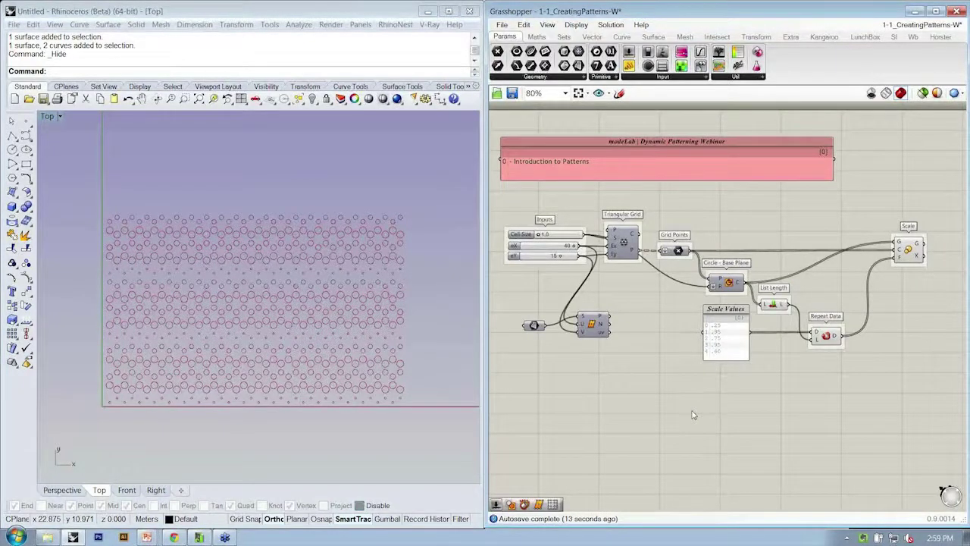
pyautogui.scroll(4, 581, 289)
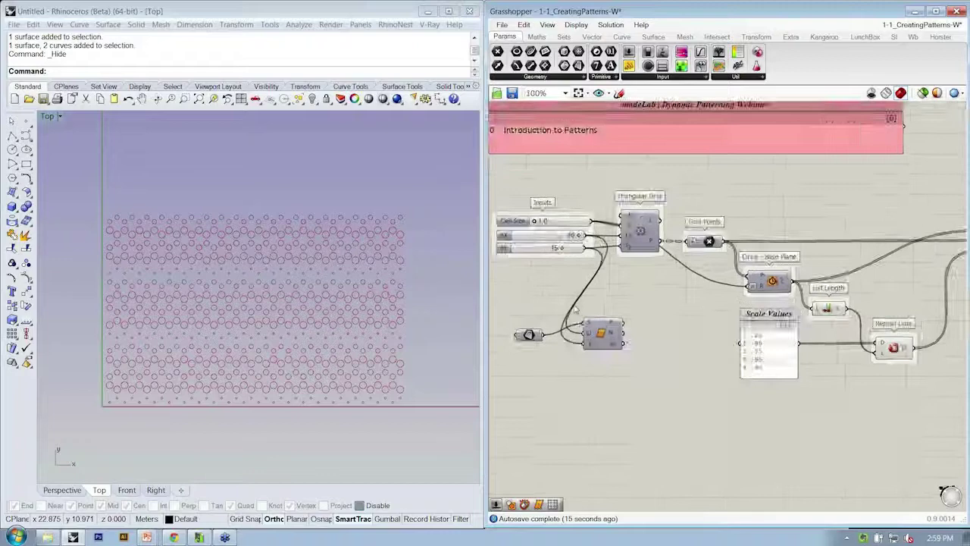
pyautogui.moveTo(578, 250); pyautogui.dragTo(589, 252, button='right')
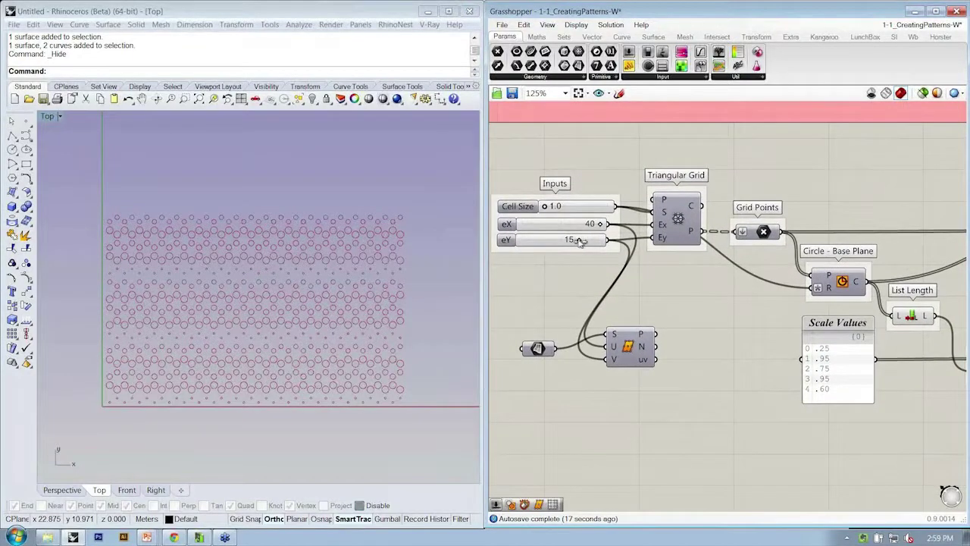
pyautogui.moveTo(579, 241); pyautogui.dragTo(586, 242)
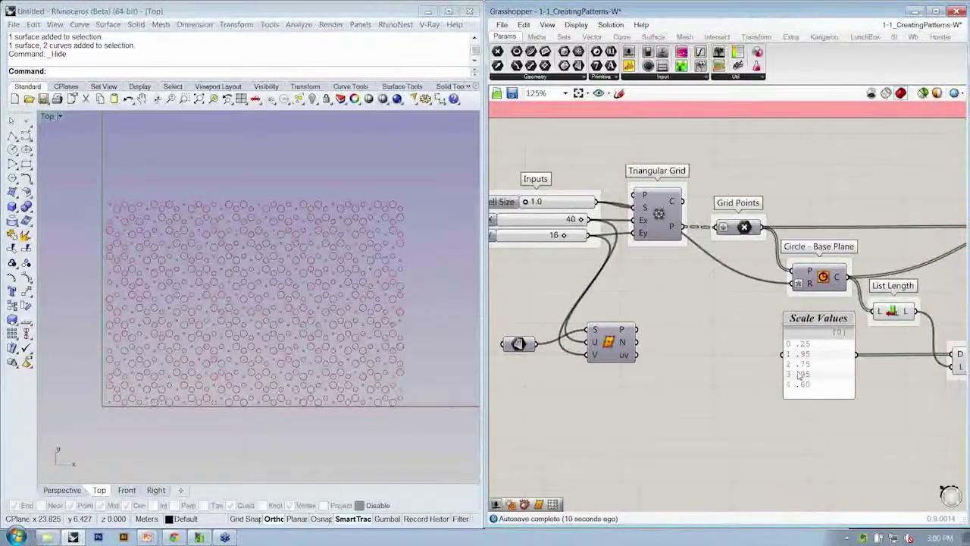
# - Move Divide Surface directly beneath the Triangular Grid component and line up its Surface parameter beneath the input sliders
pyautogui.moveTo(618, 265); pyautogui.dragTo(644, 272, button='right')
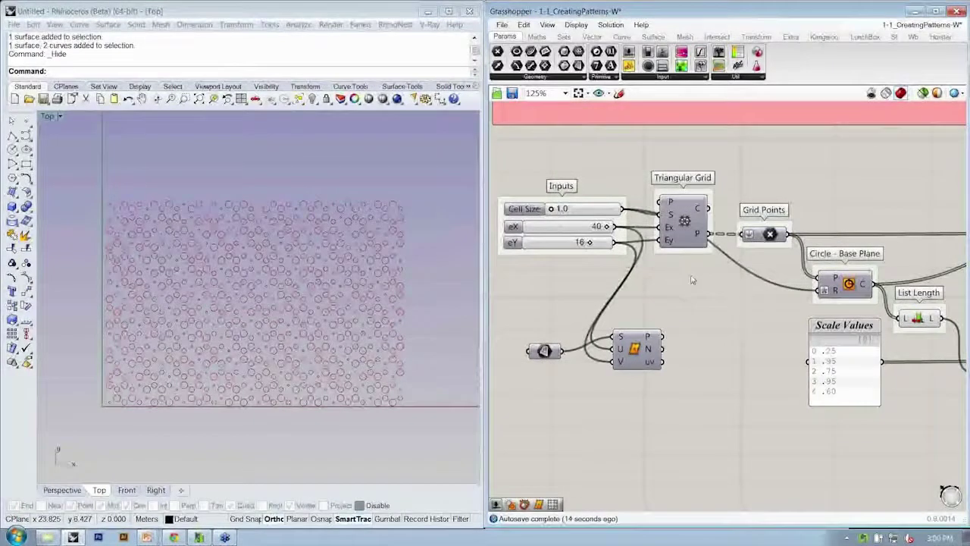
pyautogui.scroll(-2, 691, 279)
pyautogui.moveTo(658, 335); pyautogui.dragTo(688, 292)
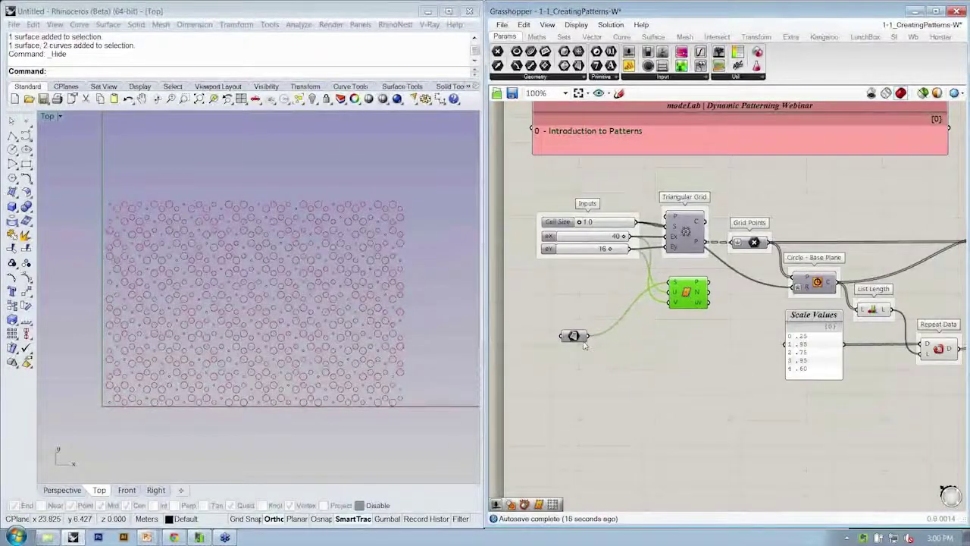
pyautogui.moveTo(583, 345); pyautogui.dragTo(622, 291)
pyautogui.click(608, 354)
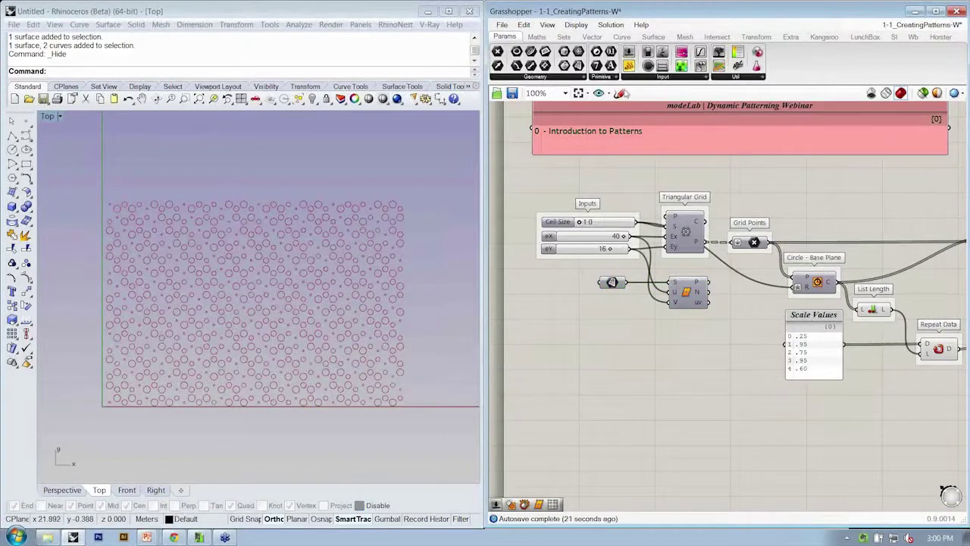
# - Save the current definition and open the 1-1_CreatingPatterns file from the workshop folder
pyautogui.hotkey('ctrl', 's')
pyautogui.click(501, 24)
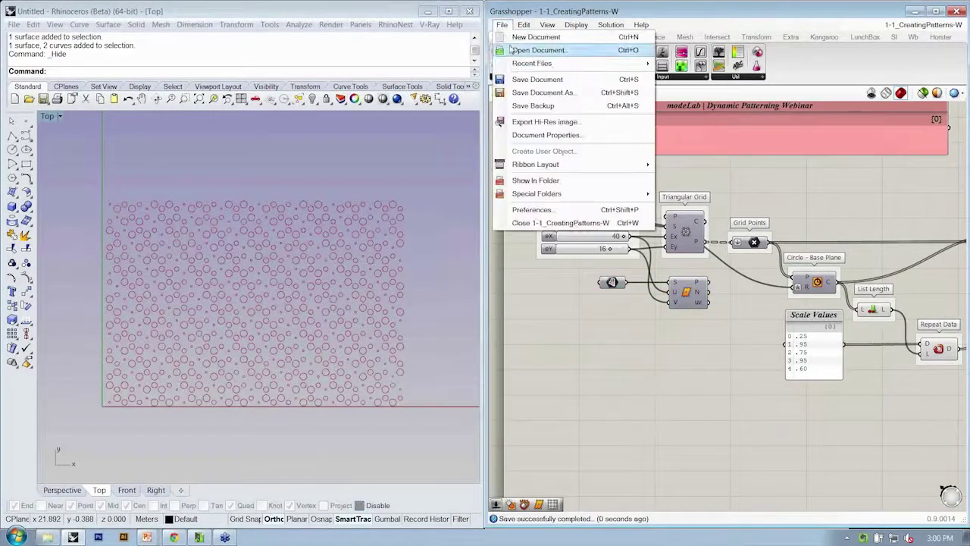
pyautogui.click(512, 50)
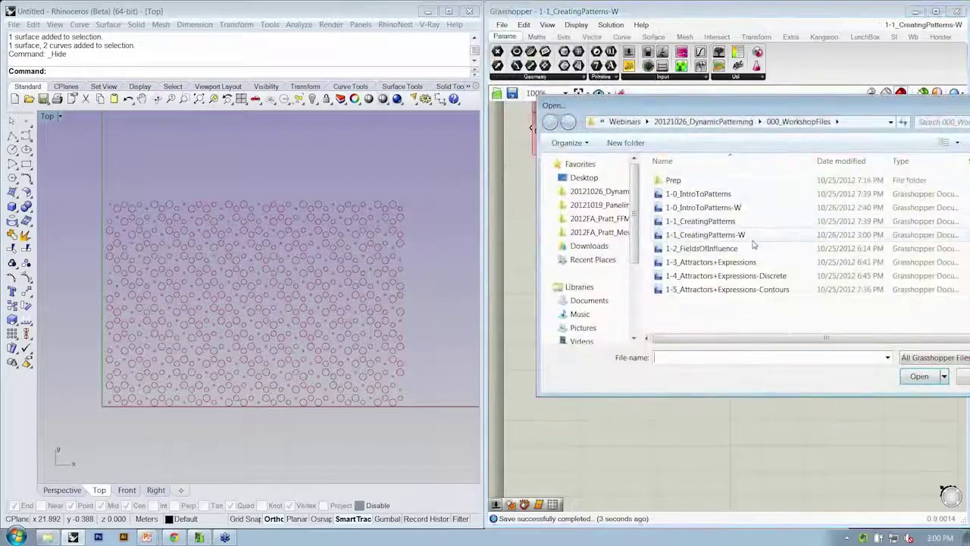
pyautogui.click(727, 221)
pyautogui.click(919, 376)
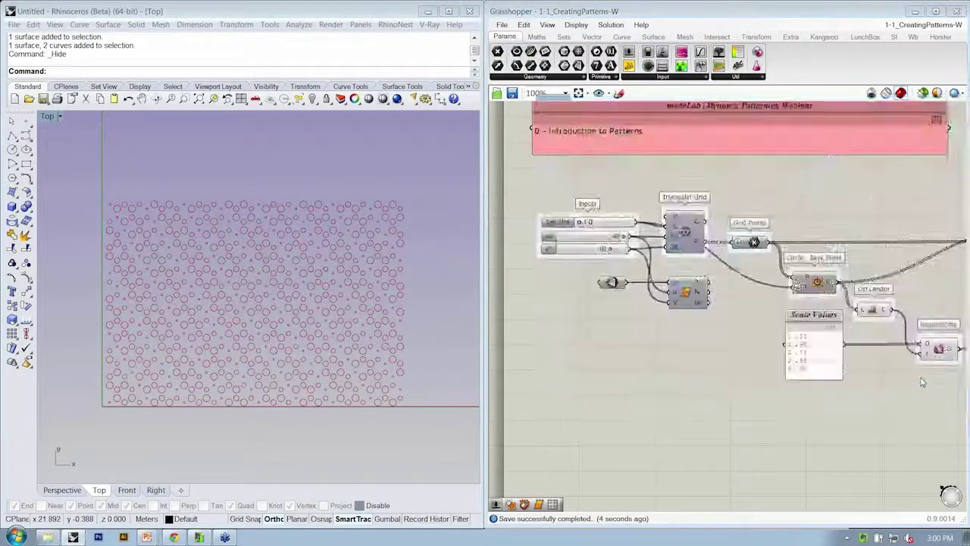
# - Turn off the preview of the Triangular Grid, Grid Centers and Cell Radius components
pyautogui.moveTo(692, 288); pyautogui.dragTo(593, 227)
pyautogui.middleClick(597, 307)
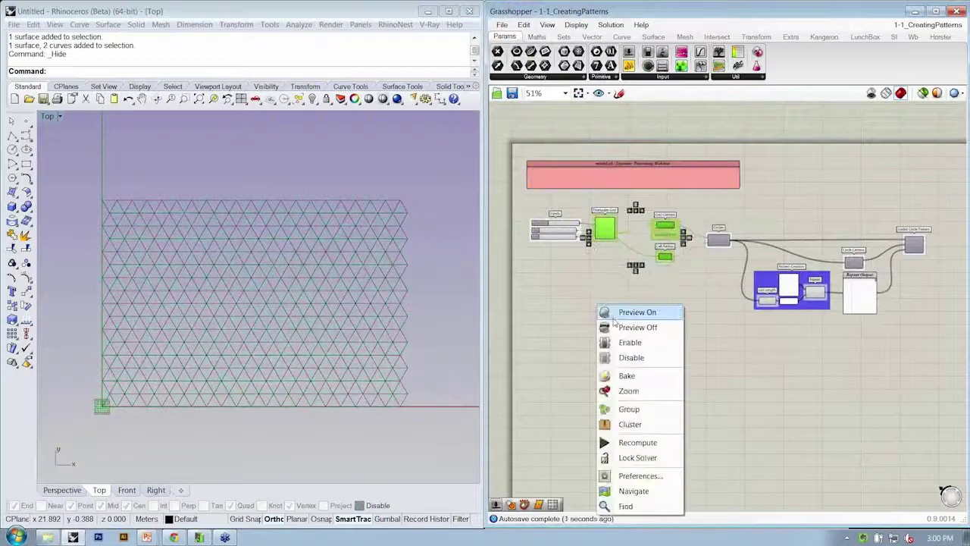
pyautogui.click(616, 326)
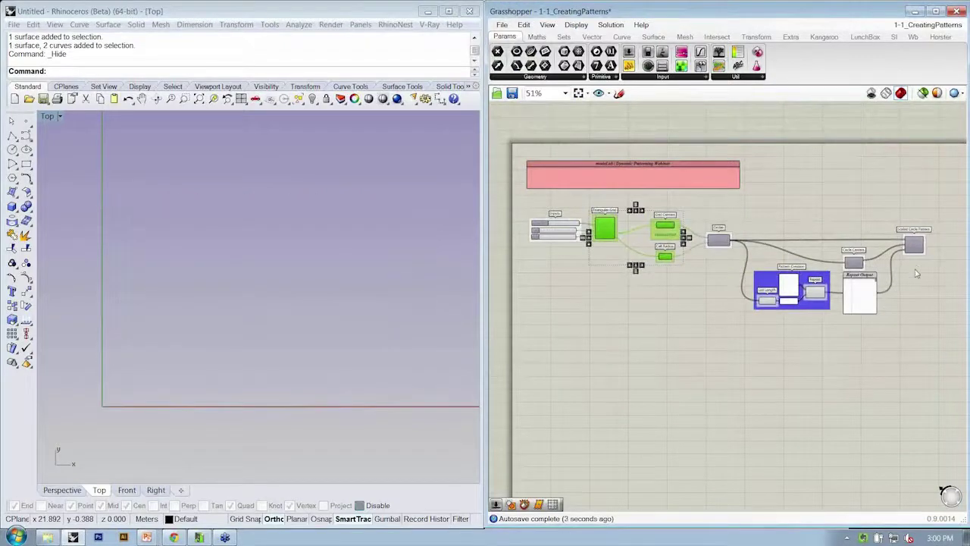
# - Turn on the preview of the Scaled Circle Pattern component
pyautogui.rightClick(917, 244)
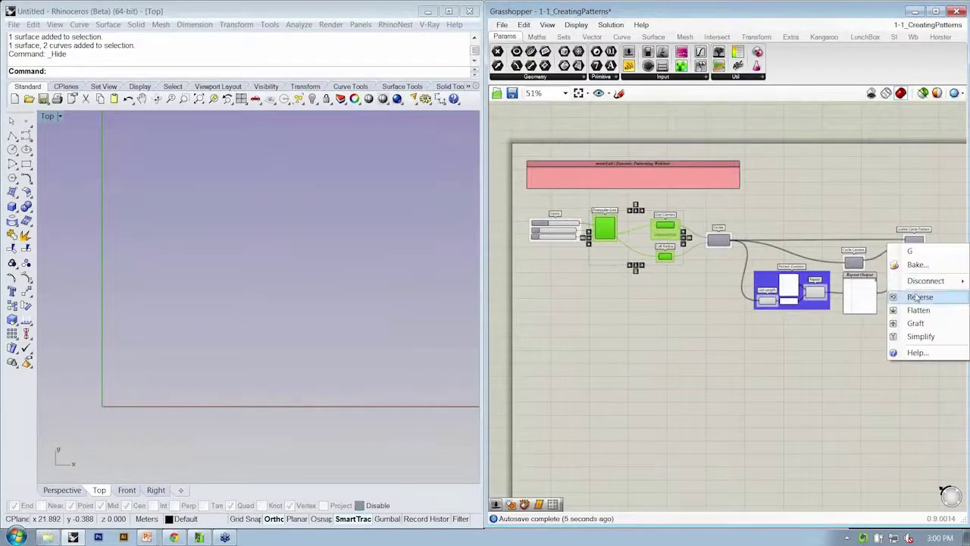
pyautogui.moveTo(805, 318); pyautogui.dragTo(671, 314, button='right')
pyautogui.scroll(2, 797, 238)
pyautogui.rightClick(769, 239)
pyautogui.click(785, 256)
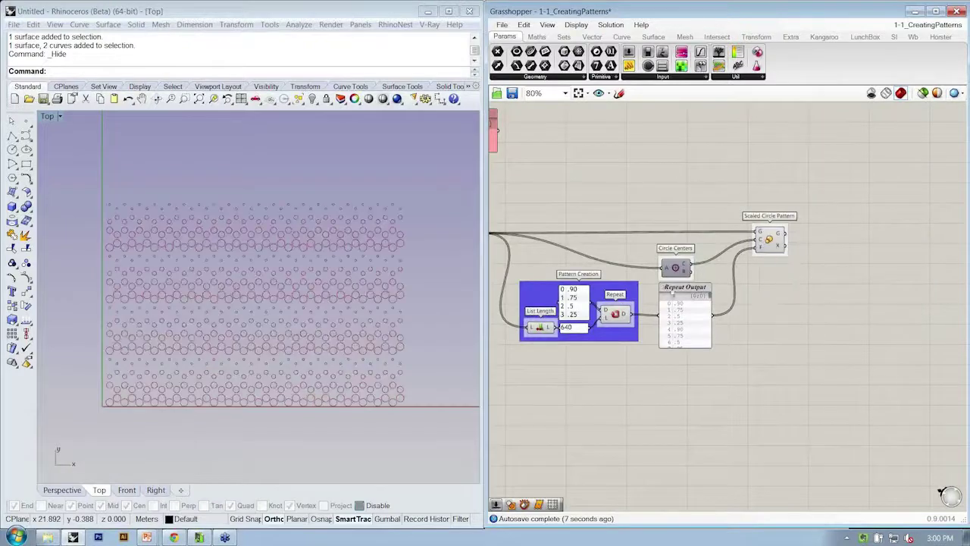
# - Set the eY slider to 14 and deselect the grid components
pyautogui.moveTo(563, 275); pyautogui.dragTo(693, 264, button='right')
pyautogui.moveTo(592, 263); pyautogui.dragTo(782, 266, button='right')
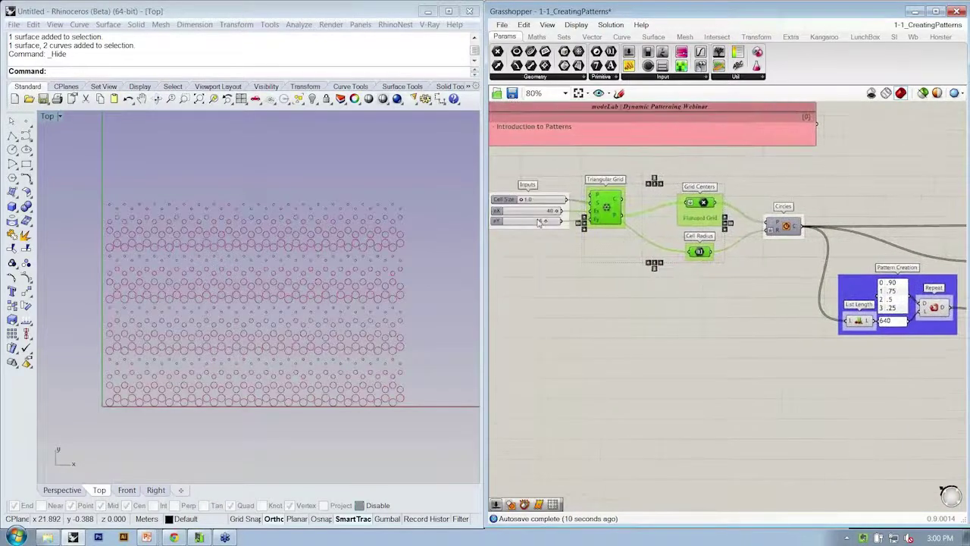
pyautogui.moveTo(544, 223)
pyautogui.mouseDown()
pyautogui.moveTo(553, 227)
pyautogui.moveTo(541, 227)
pyautogui.mouseUp()
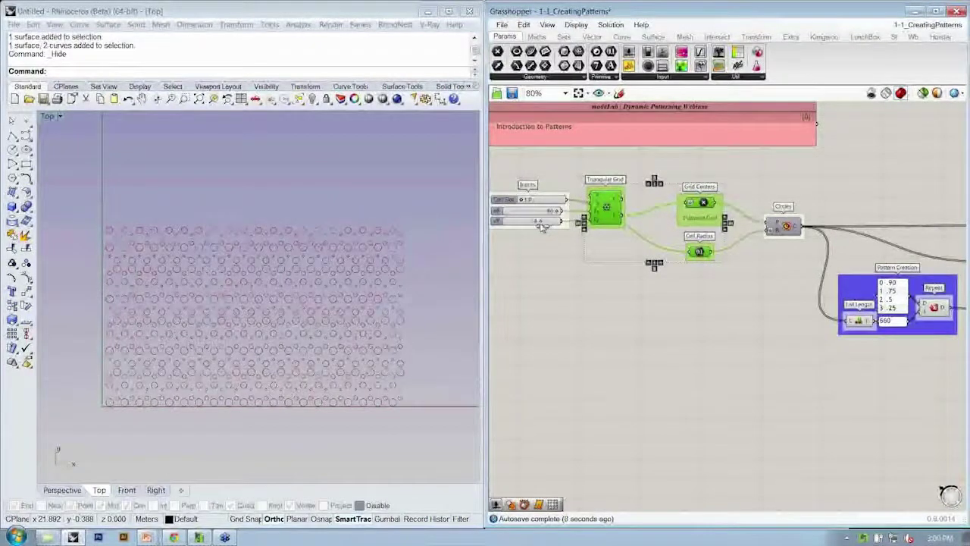
pyautogui.moveTo(871, 341); pyautogui.dragTo(716, 321, button='right')
pyautogui.moveTo(657, 321); pyautogui.dragTo(696, 298, button='right')
pyautogui.scroll(-1, 686, 311)
pyautogui.click(690, 307)
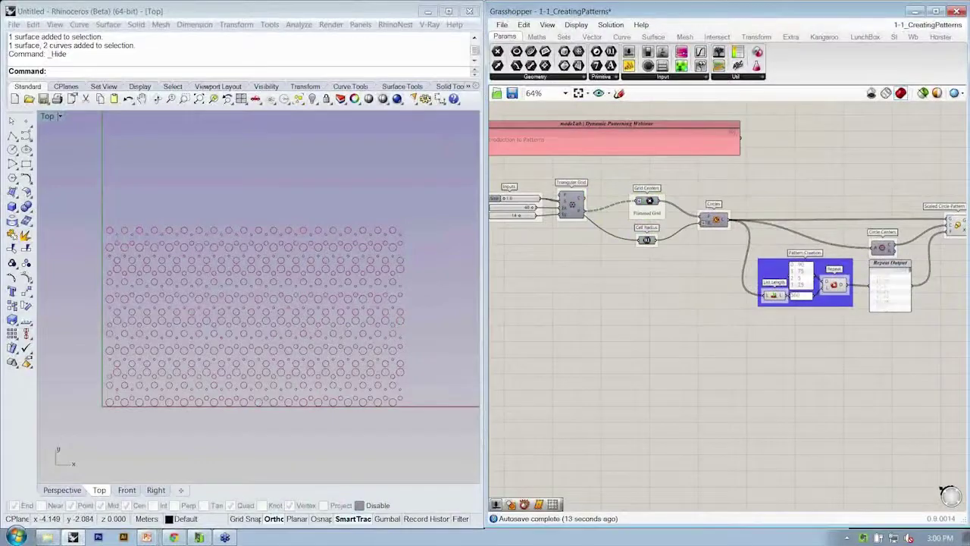
# - Close the 1-1_CreatingPatterns document and return to the 1-1_CreatingPatterns-W definition
pyautogui.moveTo(147, 536)
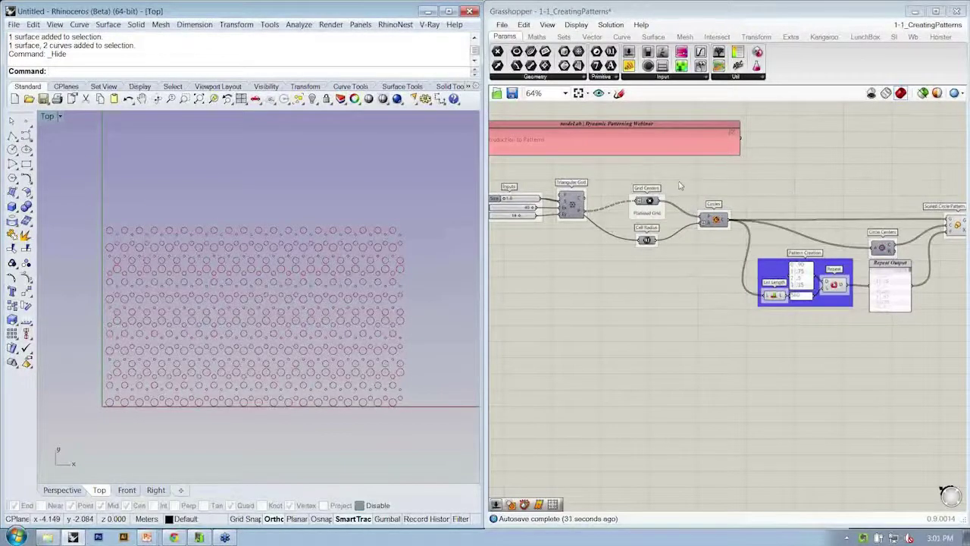
pyautogui.moveTo(839, 341); pyautogui.dragTo(740, 331, button='right')
pyautogui.scroll(1, 741, 327)
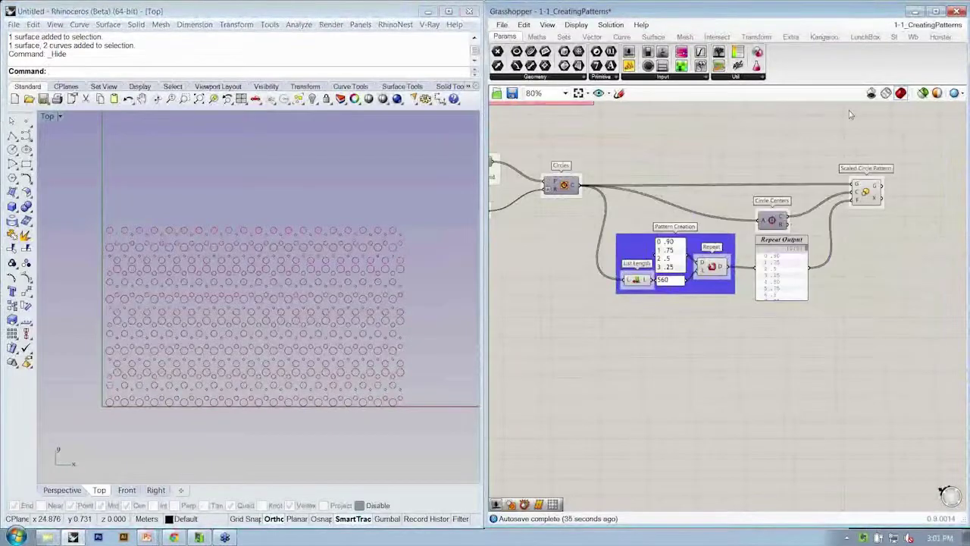
pyautogui.hotkey('ctrl', 'w')
pyautogui.click(777, 303)
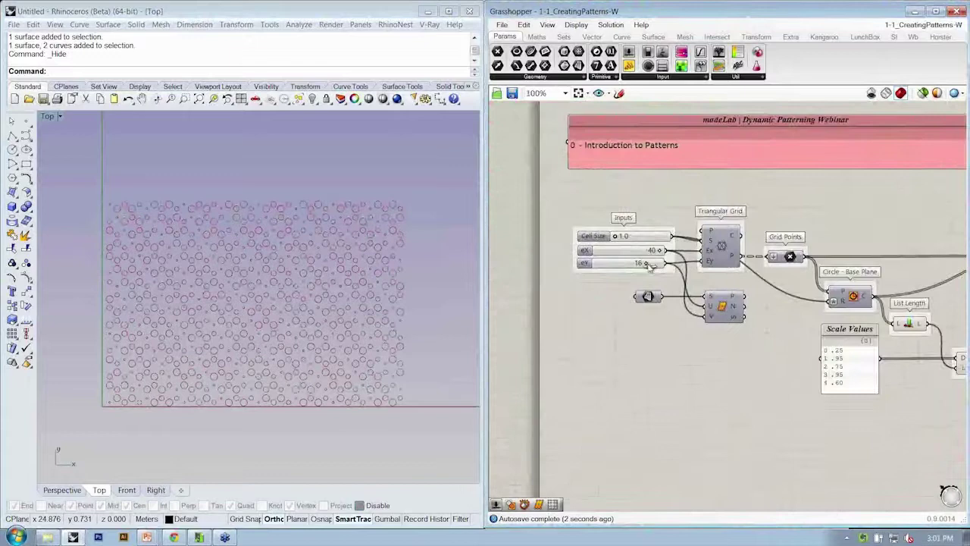
# - Try the eY slider at 17 and settle it at 15
pyautogui.moveTo(648, 263); pyautogui.dragTo(651, 263)
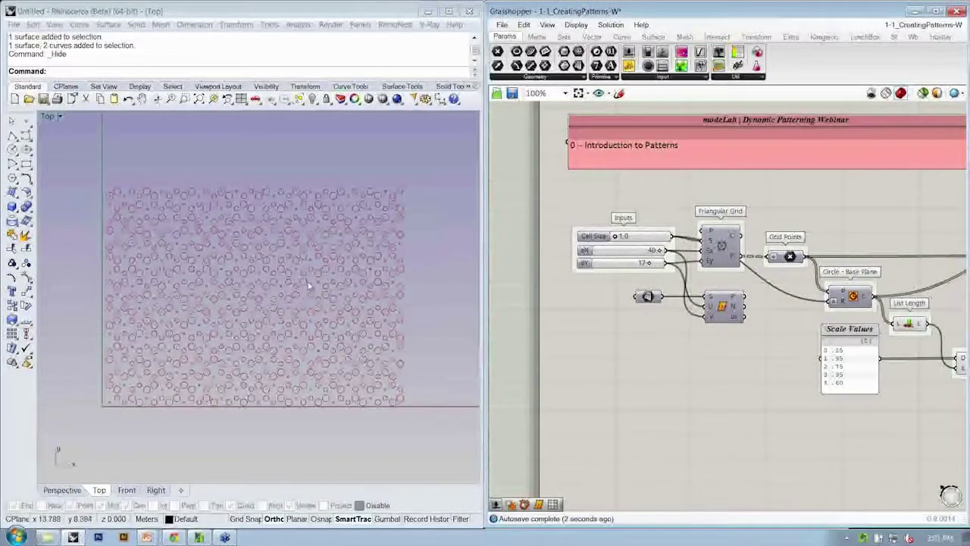
pyautogui.moveTo(652, 265); pyautogui.dragTo(643, 264)
# - Compare the circle rows in the Rhino viewport with the Scale Values list, Repeat Data and Scale components that drive them
pyautogui.click(178, 338)
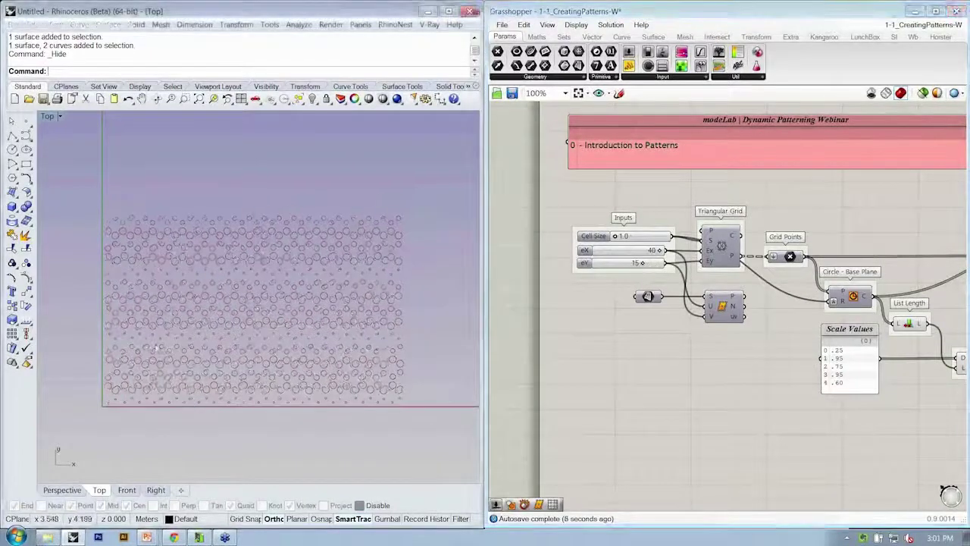
pyautogui.scroll(3, 178, 338)
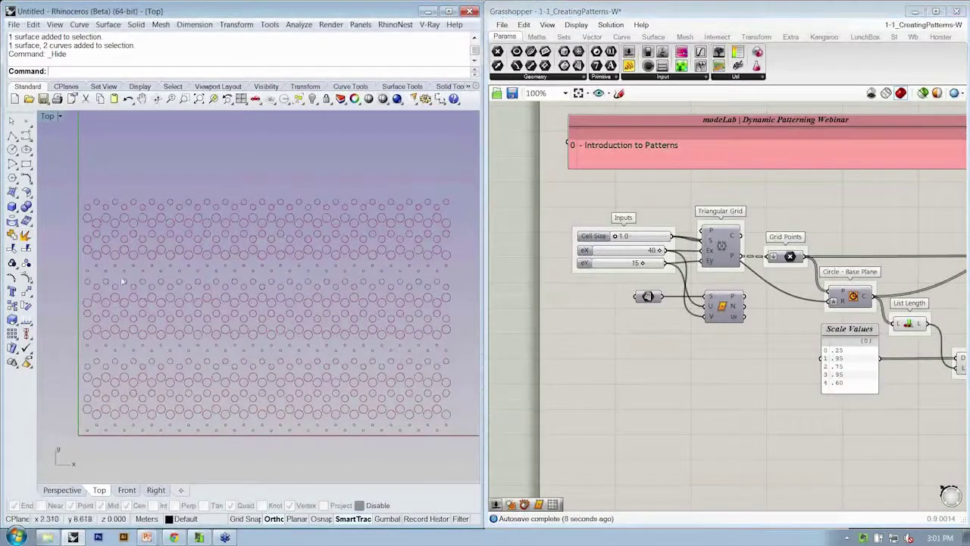
pyautogui.moveTo(824, 400); pyautogui.dragTo(767, 399, button='right')
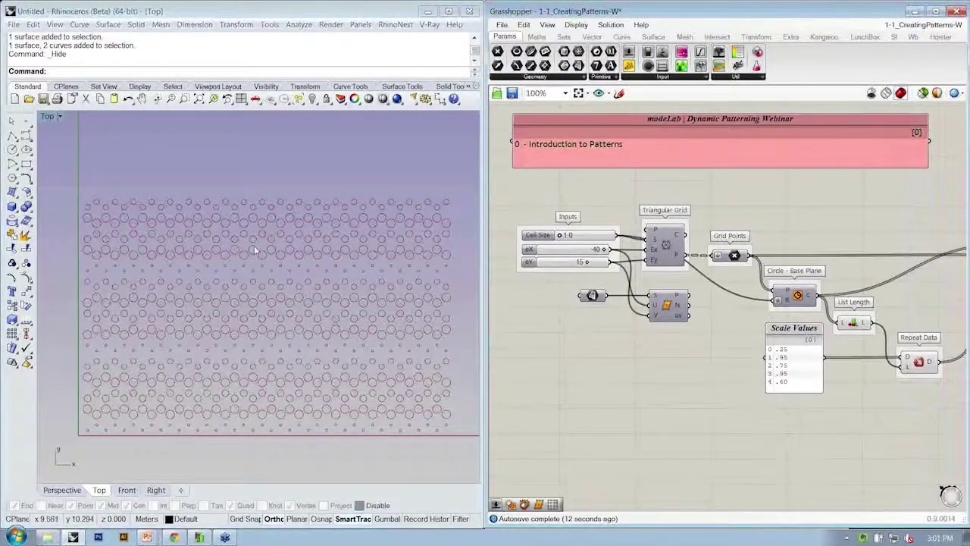
pyautogui.moveTo(292, 329)
pyautogui.mouseDown(button='right')
pyautogui.moveTo(283, 331)
pyautogui.moveTo(301, 327)
pyautogui.mouseUp(button='right')
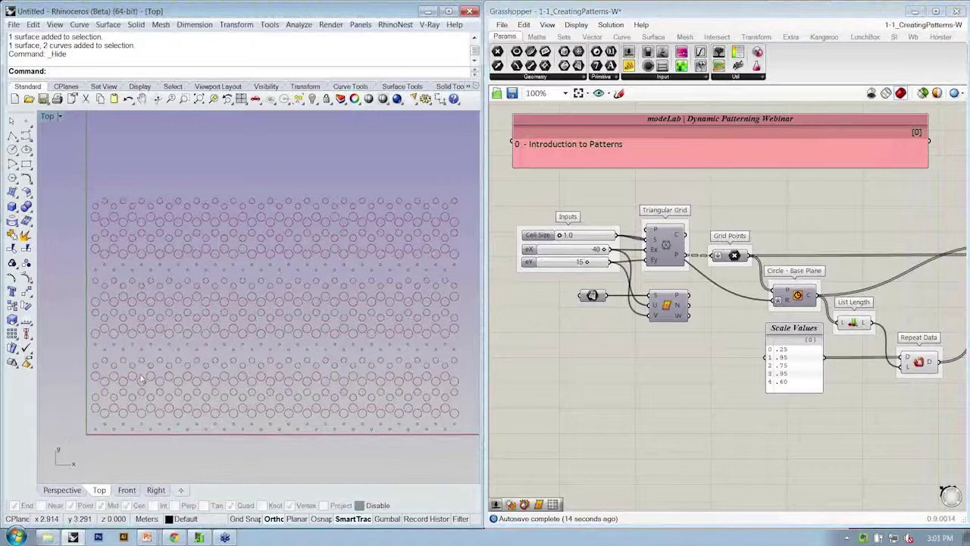
pyautogui.moveTo(778, 371); pyautogui.dragTo(641, 329, button='right')
pyautogui.scroll(2, 734, 350)
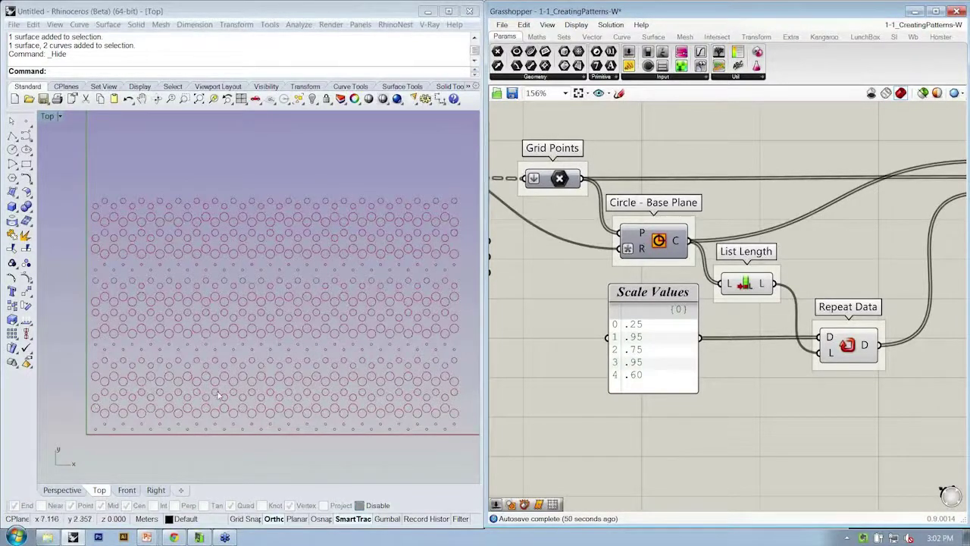
pyautogui.moveTo(947, 395); pyautogui.dragTo(830, 382, button='right')
pyautogui.scroll(-1, 864, 379)
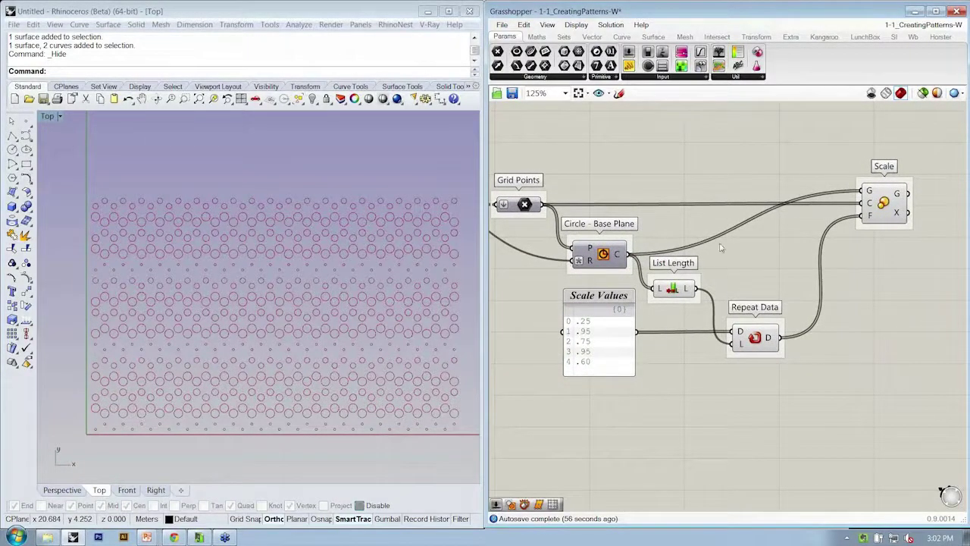
# - Add a Jitter component from the sequence components to the canvas, below and beside Repeat Data
pyautogui.click(565, 37)
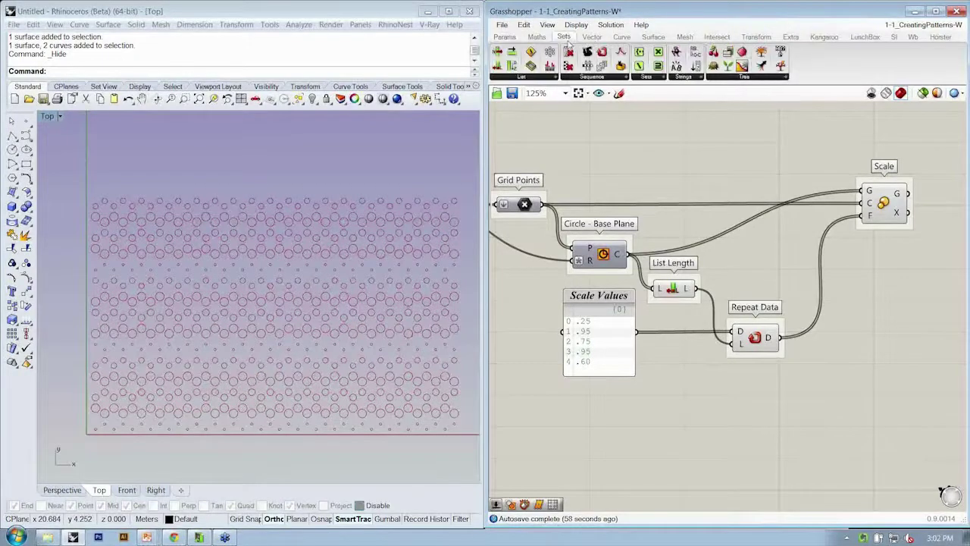
pyautogui.click(584, 78)
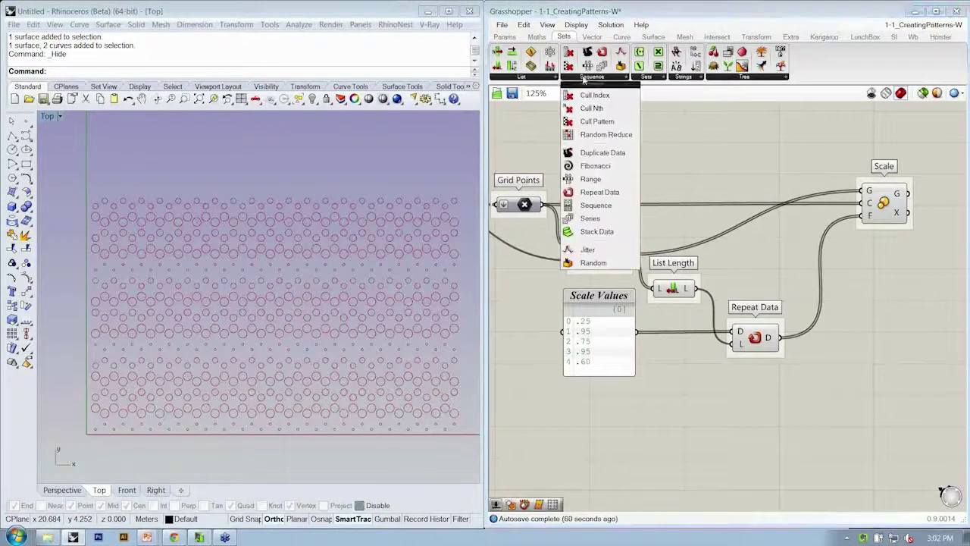
pyautogui.click(588, 251)
pyautogui.click(833, 402)
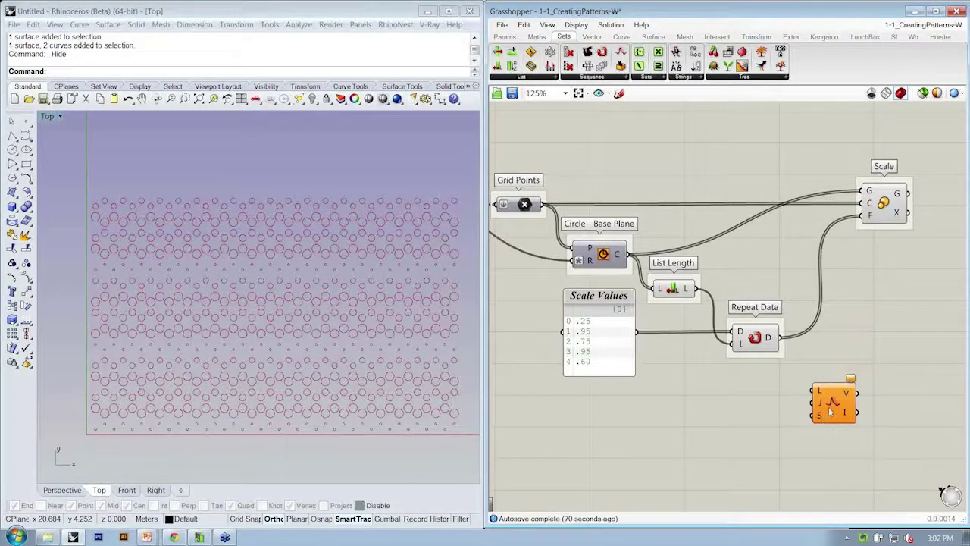
pyautogui.click(822, 416)
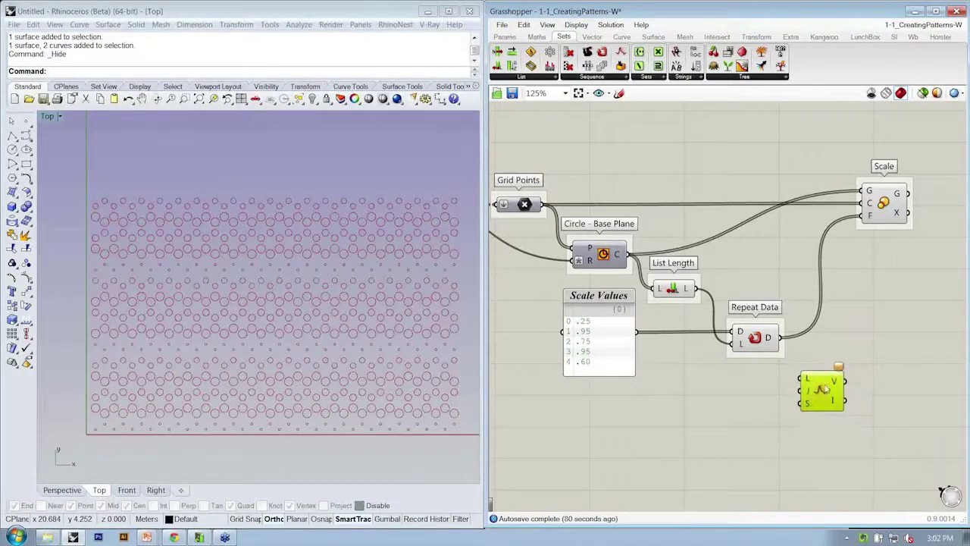
pyautogui.scroll(2, 807, 429)
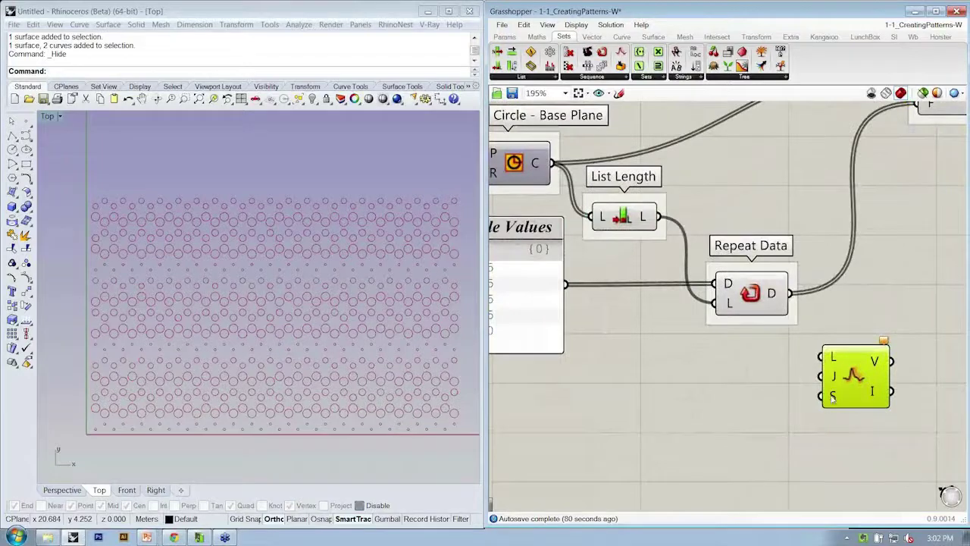
pyautogui.scroll(-2, 812, 410)
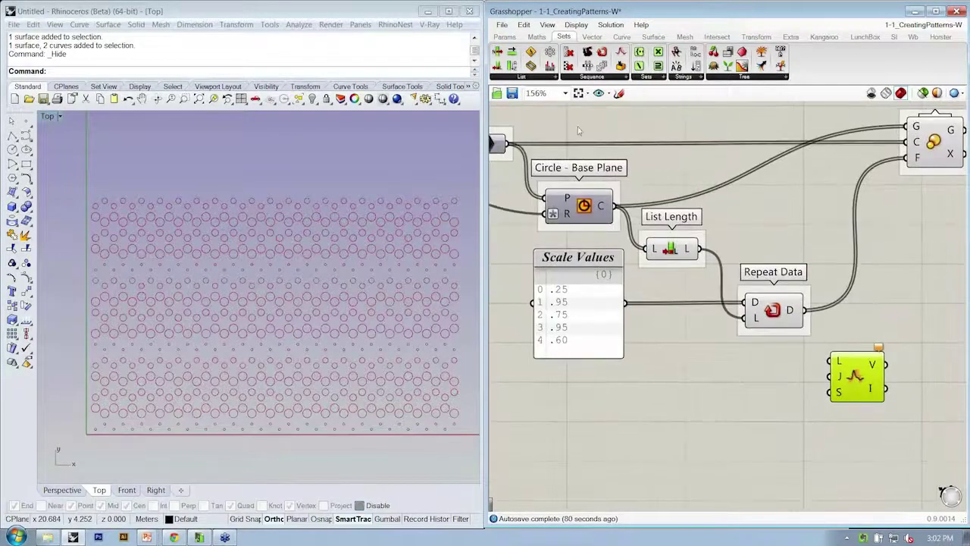
# - Feed Jitter's J input from a new number slider set to 0.000 and connect the Repeat Data output to its L input
pyautogui.click(505, 37)
pyautogui.moveTo(630, 51); pyautogui.dragTo(828, 375)
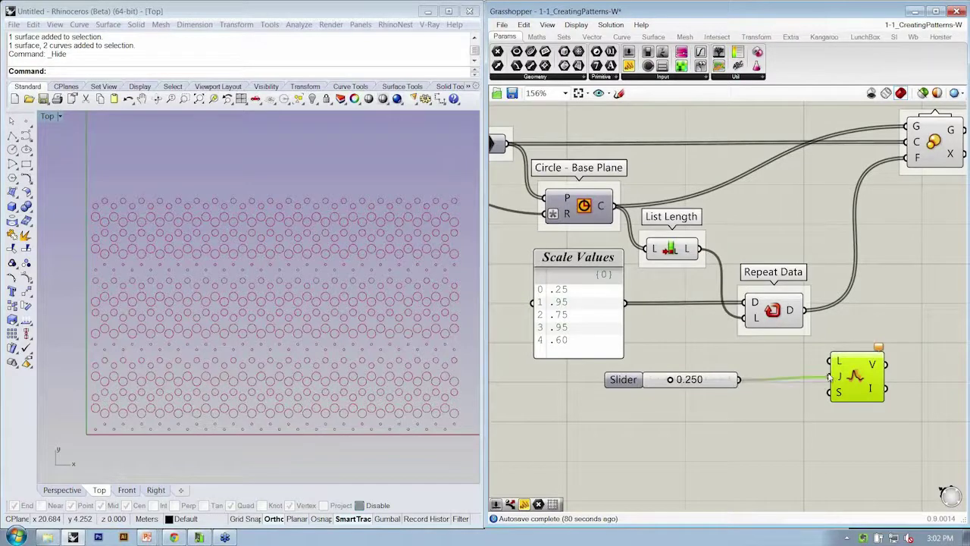
pyautogui.moveTo(728, 383); pyautogui.dragTo(795, 390)
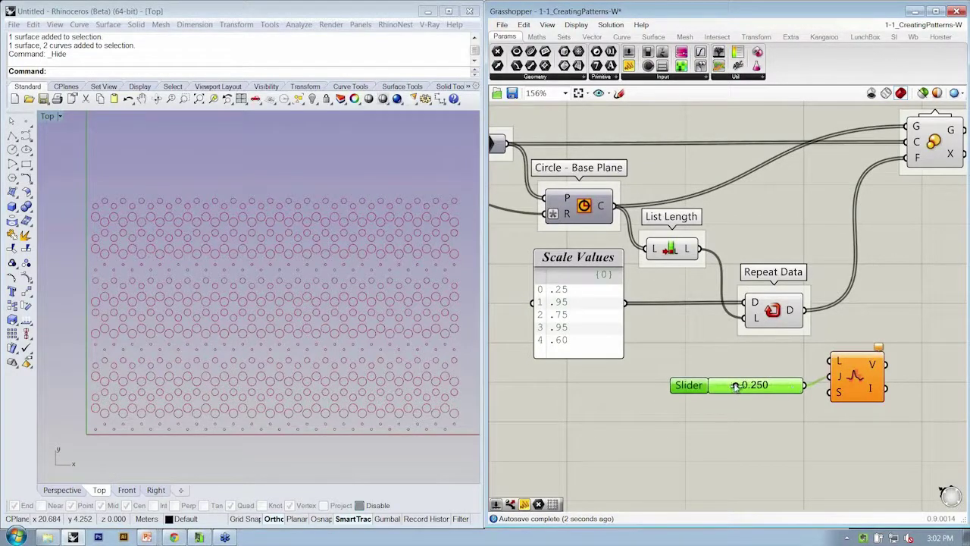
pyautogui.moveTo(735, 386); pyautogui.dragTo(714, 388)
pyautogui.moveTo(811, 310); pyautogui.dragTo(833, 360)
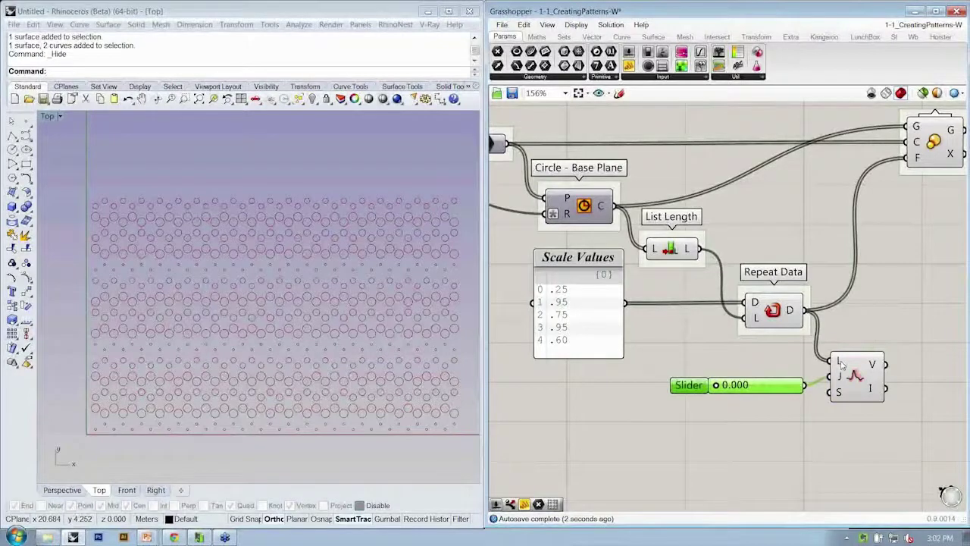
pyautogui.moveTo(781, 393); pyautogui.dragTo(780, 383)
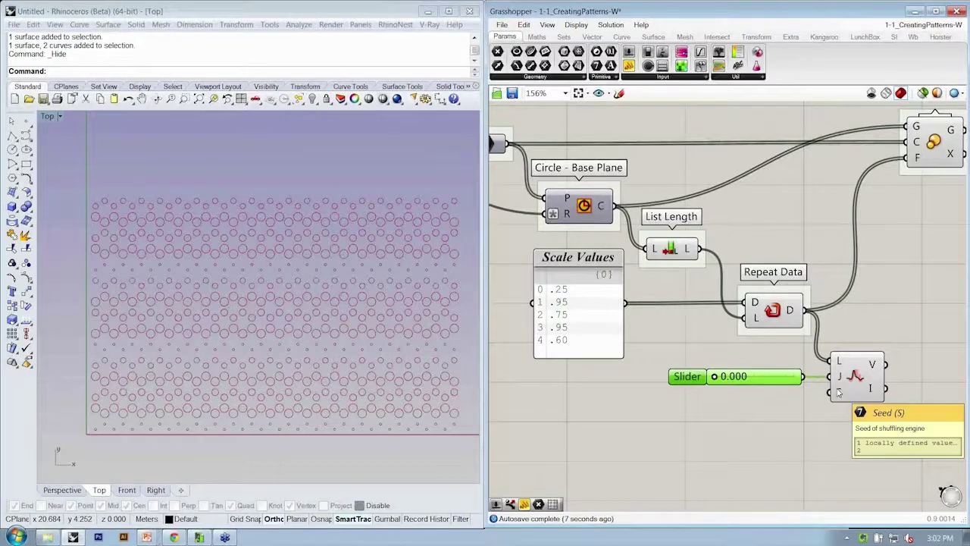
# - Create an integer slider ranging from 2 to 51 with value 13 and name it Seed
pyautogui.moveTo(833, 405); pyautogui.dragTo(769, 417, button='right')
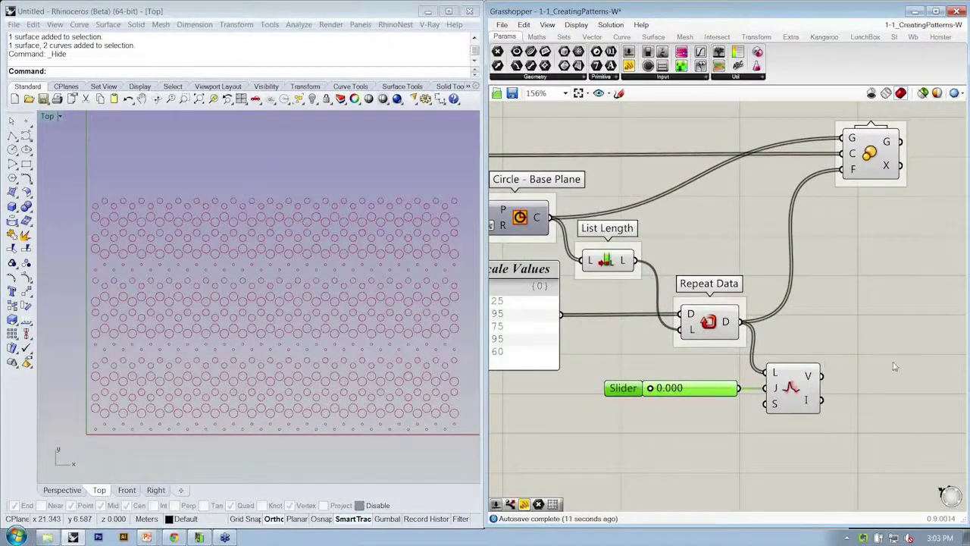
pyautogui.moveTo(638, 434); pyautogui.dragTo(665, 422, button='right')
pyautogui.doubleClick(661, 420)
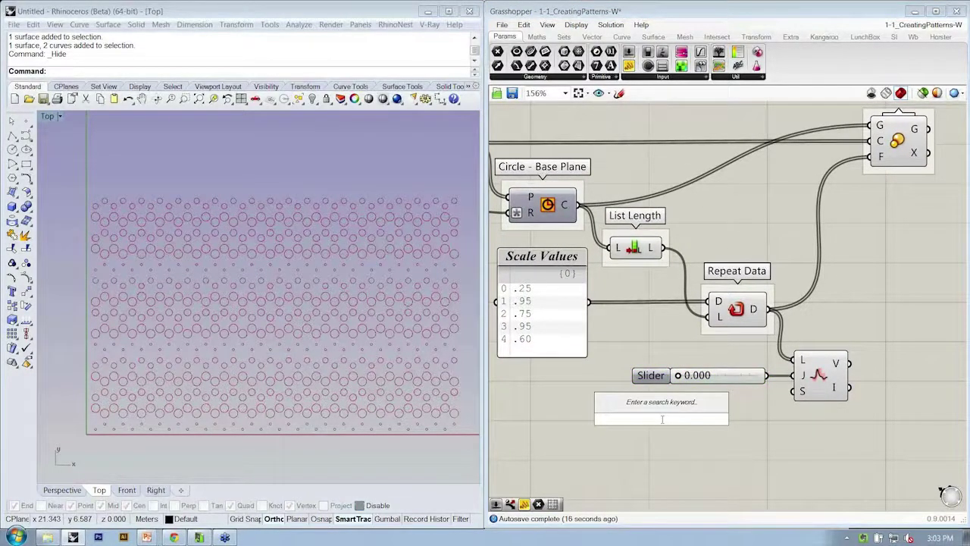
pyautogui.write('2')
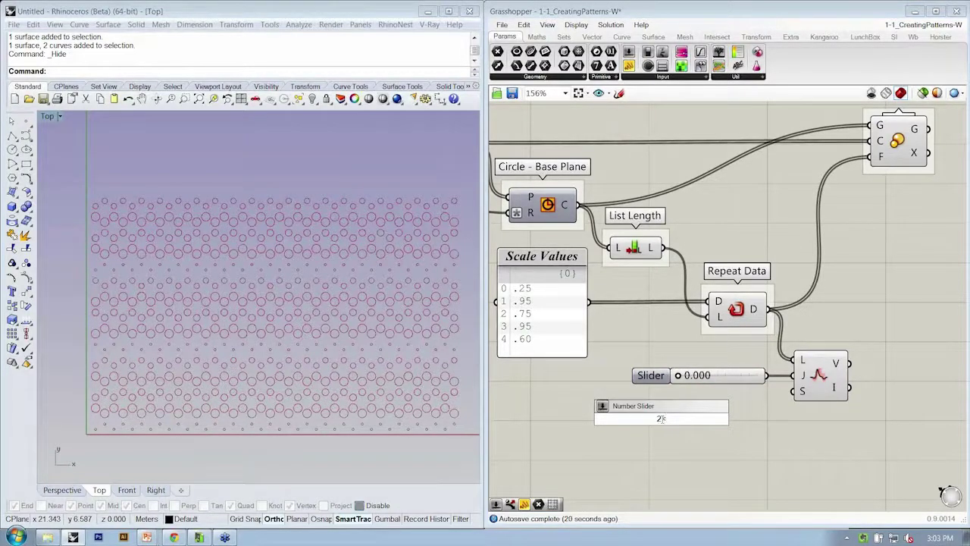
pyautogui.write('<13<51')
pyautogui.press('Return')
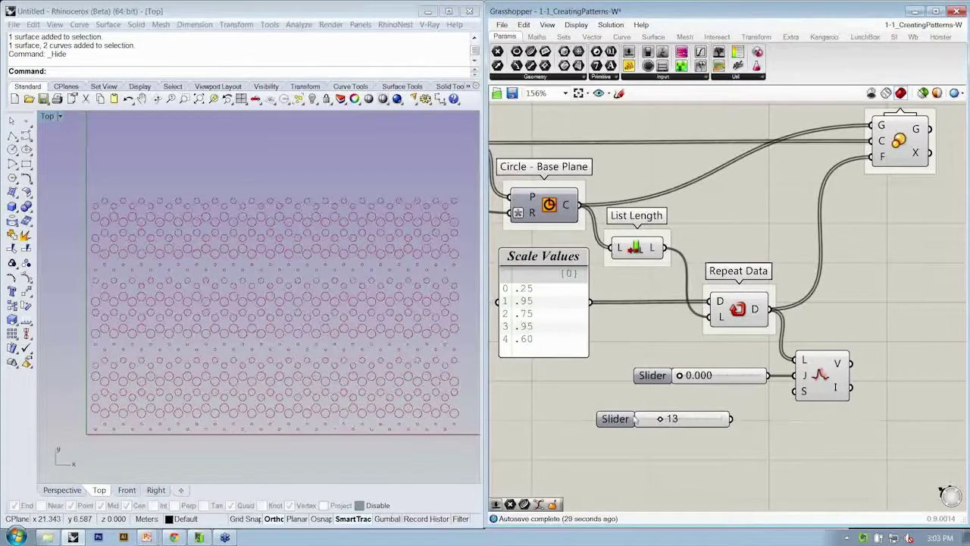
pyautogui.rightClick(635, 421)
pyautogui.write('Seed')
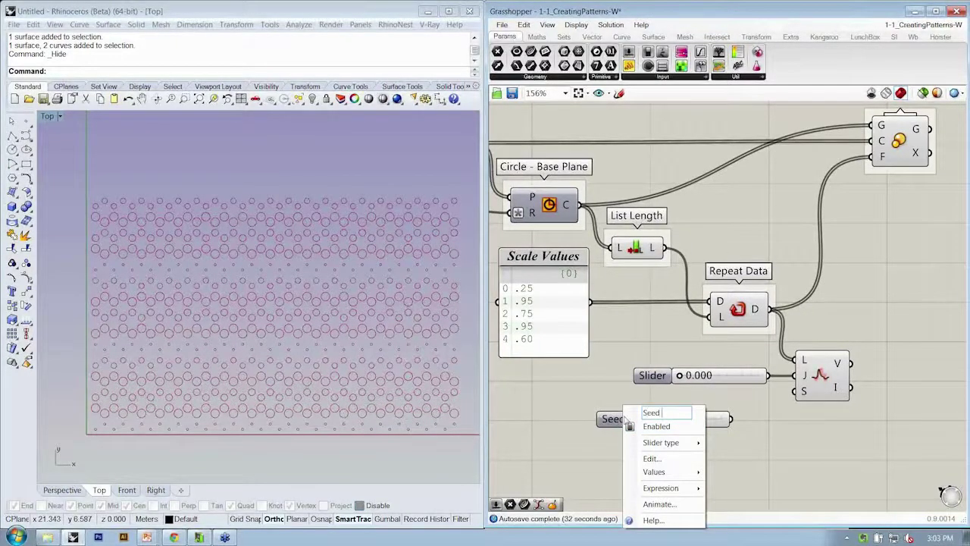
pyautogui.press('Return')
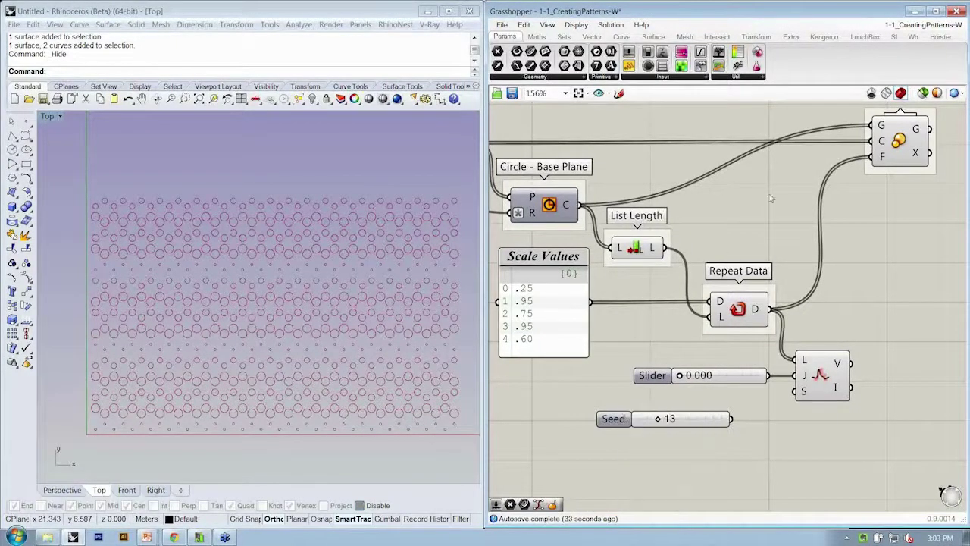
# - Rename the slider feeding Jitter's J input to jitStrength
pyautogui.rightClick(661, 377)
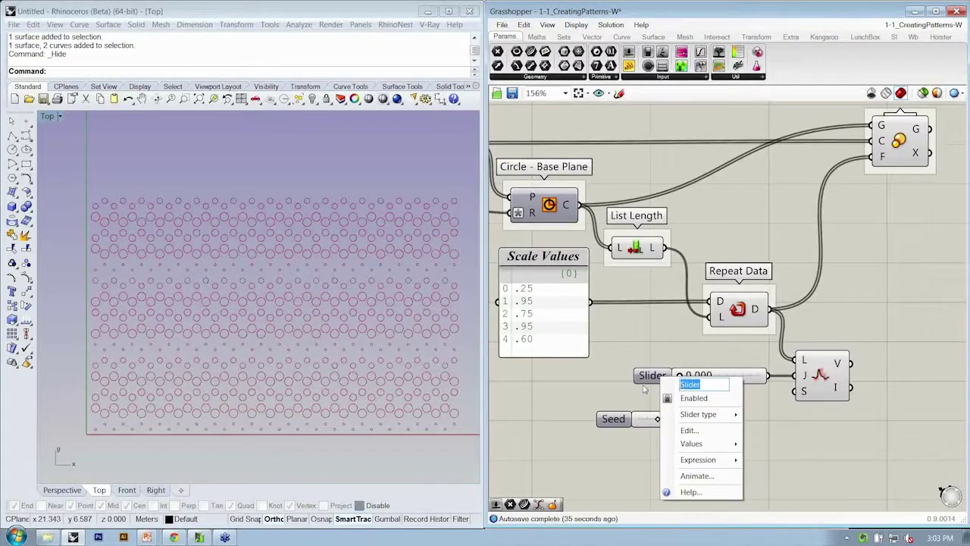
pyautogui.write('jitStrength')
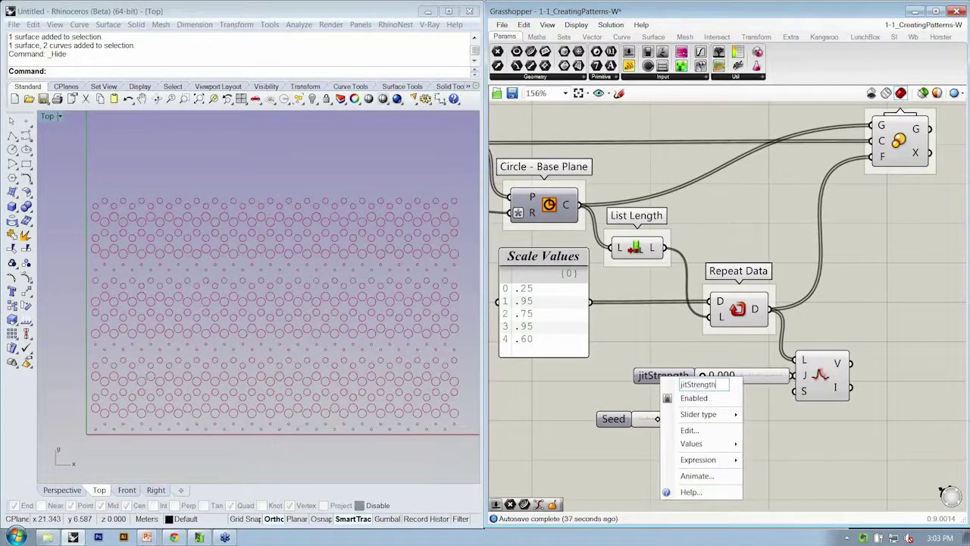
pyautogui.press('Return')
# - Wire the Seed slider into Jitter's S input and Jitter's V output into the Scale component's F input, tidying the sliders
pyautogui.moveTo(765, 375); pyautogui.dragTo(745, 379)
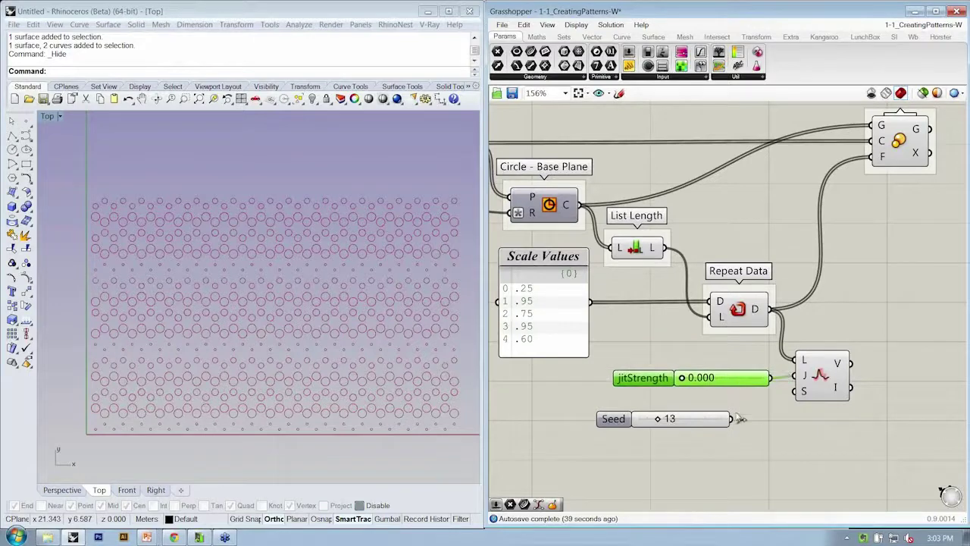
pyautogui.moveTo(735, 422); pyautogui.dragTo(794, 391)
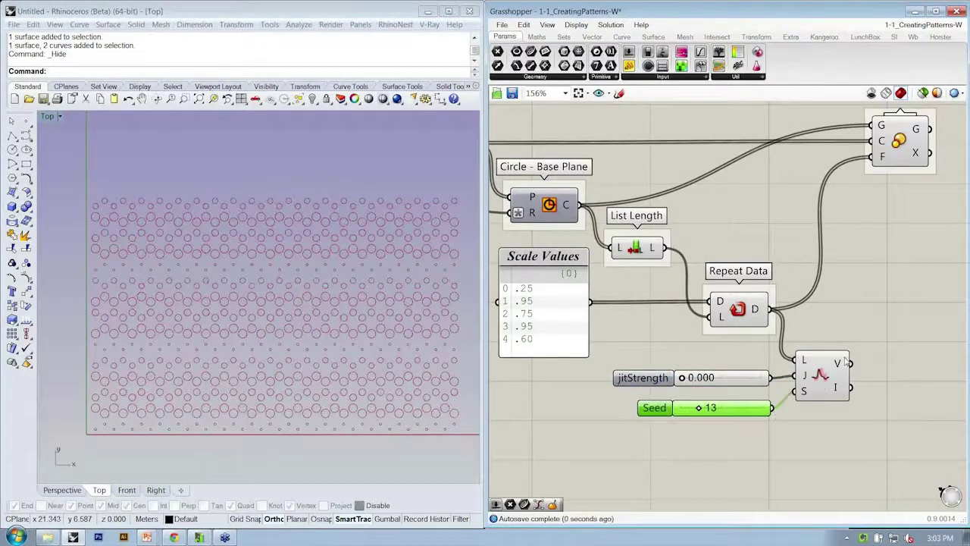
pyautogui.moveTo(850, 363); pyautogui.dragTo(873, 157)
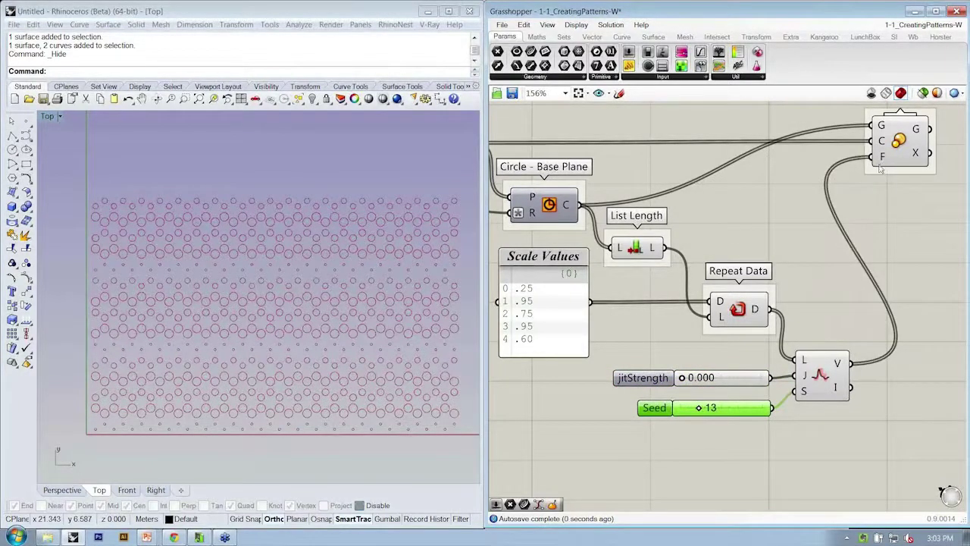
# - Try the jitStrength slider at 0.113 and at 0.005 to vary how strongly the circle scales are shuffled
pyautogui.moveTo(714, 381); pyautogui.dragTo(690, 381, button='right')
pyautogui.scroll(1, 735, 369)
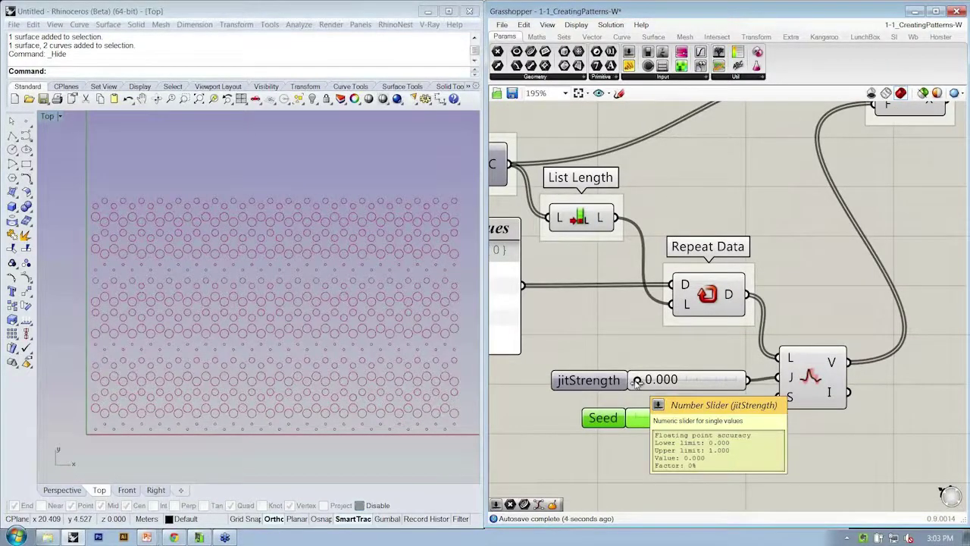
pyautogui.moveTo(637, 382); pyautogui.dragTo(648, 382)
pyautogui.moveTo(571, 367); pyautogui.dragTo(605, 375, button='right')
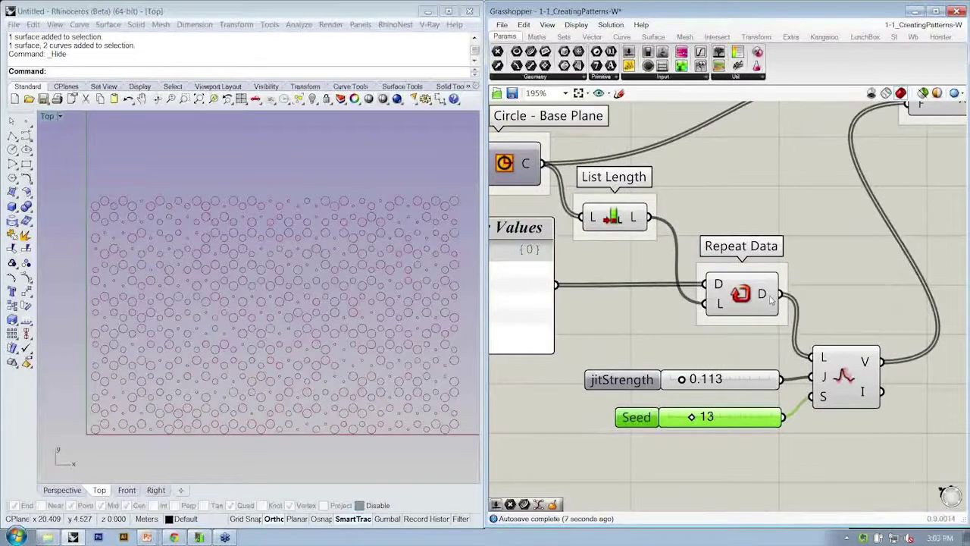
pyautogui.moveTo(769, 298)
pyautogui.moveTo(681, 378); pyautogui.dragTo(672, 387)
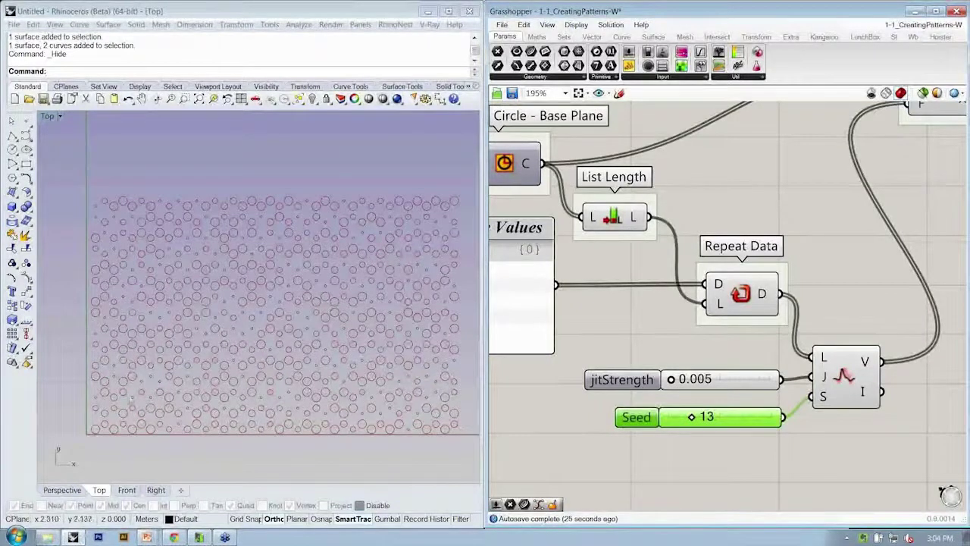
# - Set the jitStrength slider to exactly 0.001 and deselect it
pyautogui.moveTo(308, 333); pyautogui.dragTo(304, 320, button='right')
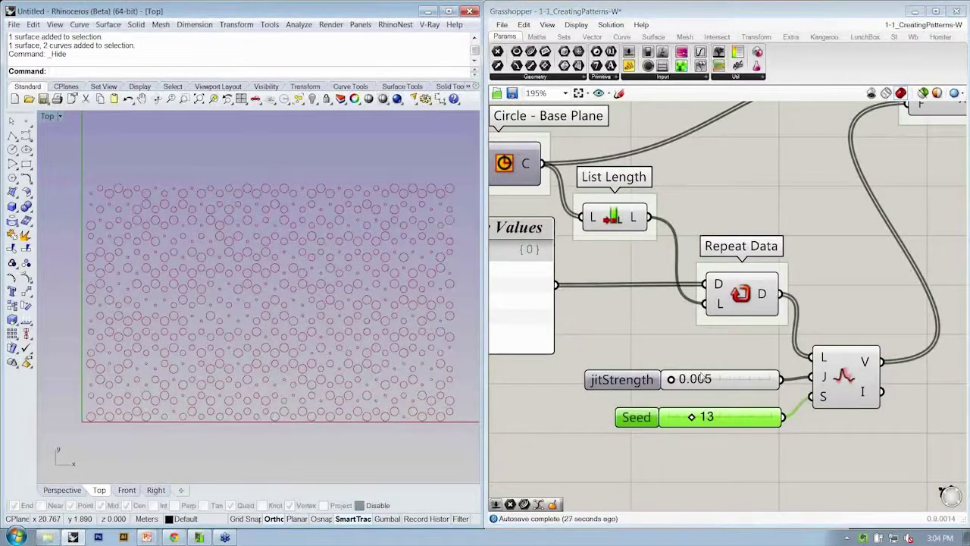
pyautogui.doubleClick(734, 388)
pyautogui.click(735, 383)
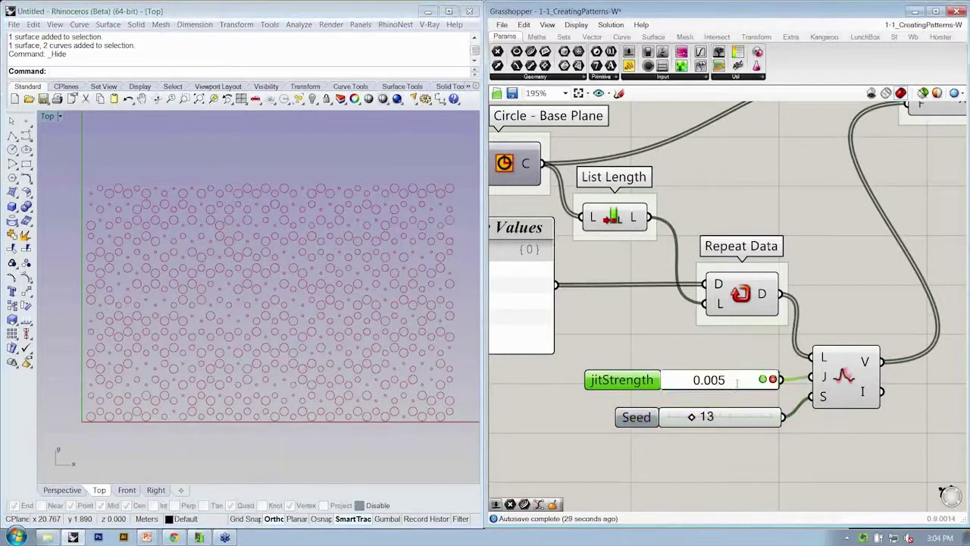
pyautogui.press('BackSpace')
pyautogui.write('1')
pyautogui.press('Return')
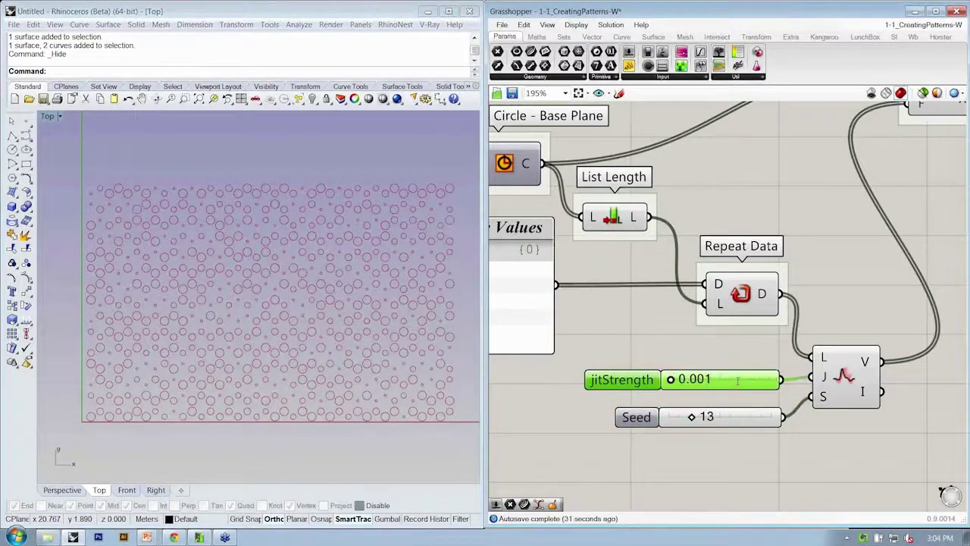
pyautogui.click(648, 345)
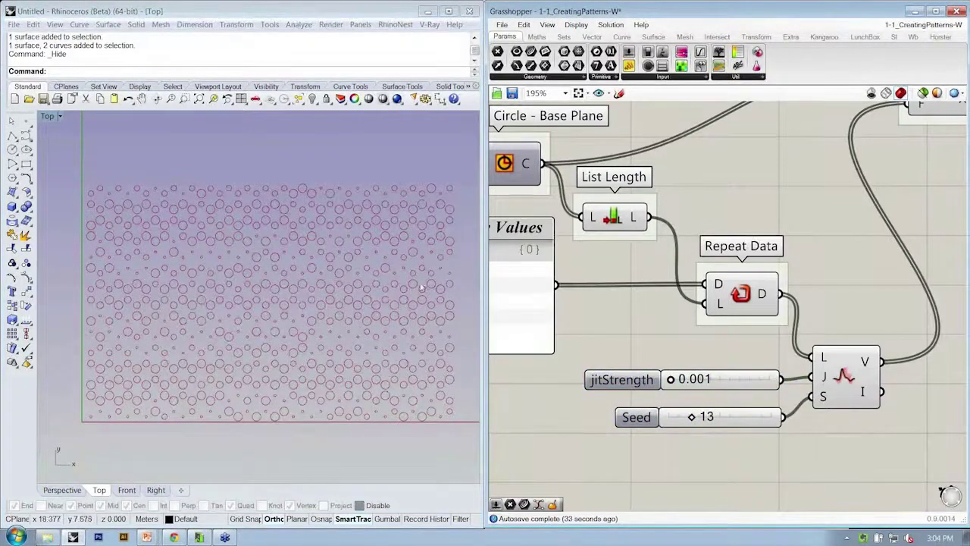
# - Nudge the Jitter component, put it in its own group and label the group Jitter
pyautogui.scroll(-2, 873, 472)
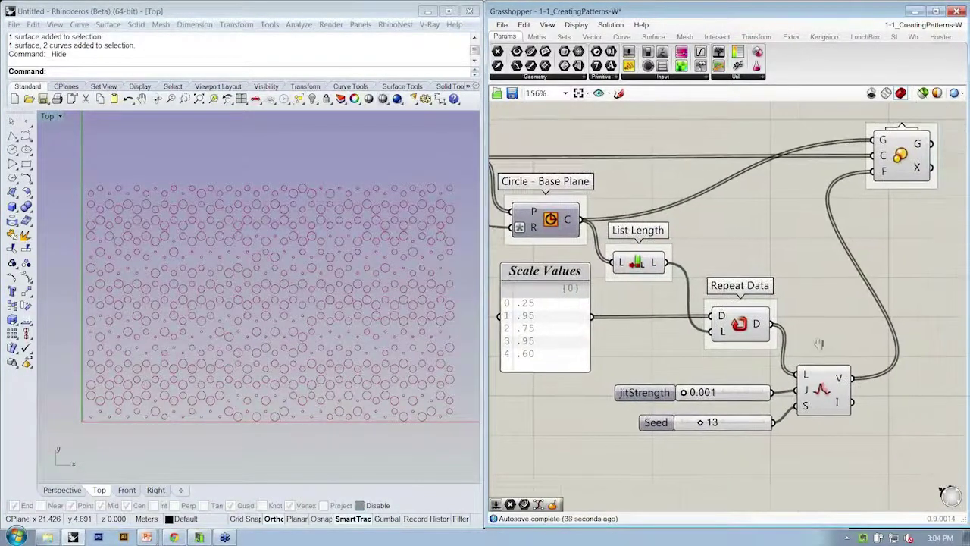
pyautogui.moveTo(843, 347); pyautogui.dragTo(816, 341, button='right')
pyautogui.moveTo(816, 298); pyautogui.dragTo(820, 329, button='right')
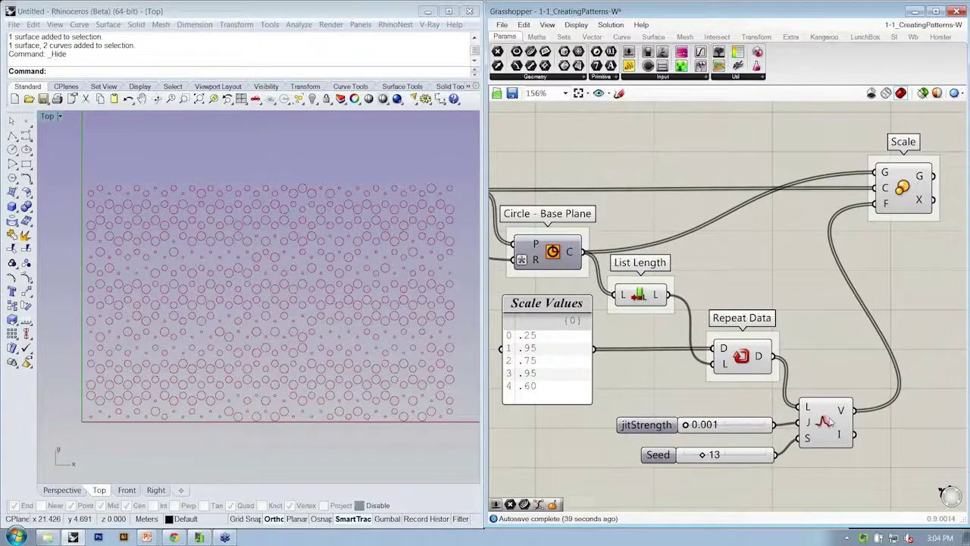
pyautogui.click(831, 426)
pyautogui.moveTo(835, 426); pyautogui.dragTo(836, 420)
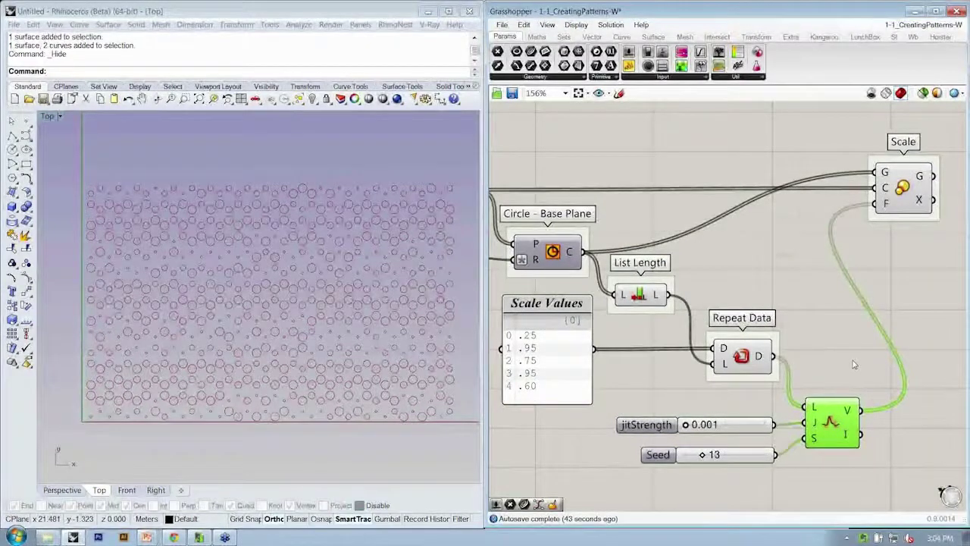
pyautogui.rightClick(835, 453)
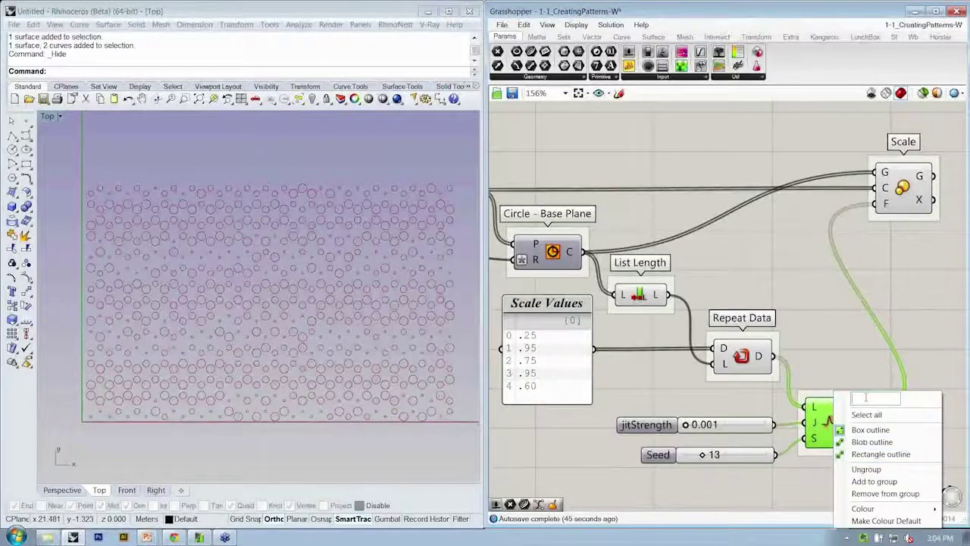
pyautogui.write('Jitter')
pyautogui.press('Return')
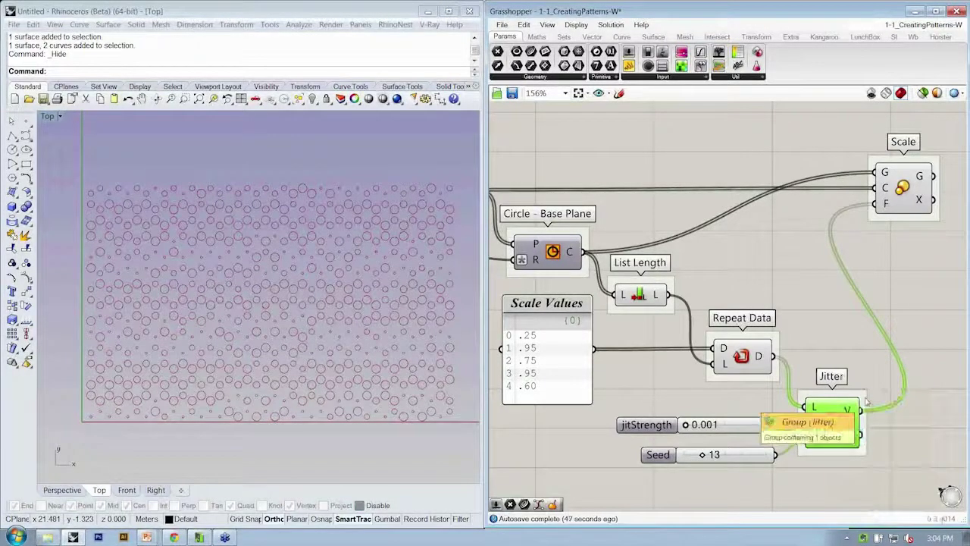
# - Save the 1-1_CreatingPatterns-W definition and close it
pyautogui.scroll(-2, 866, 401)
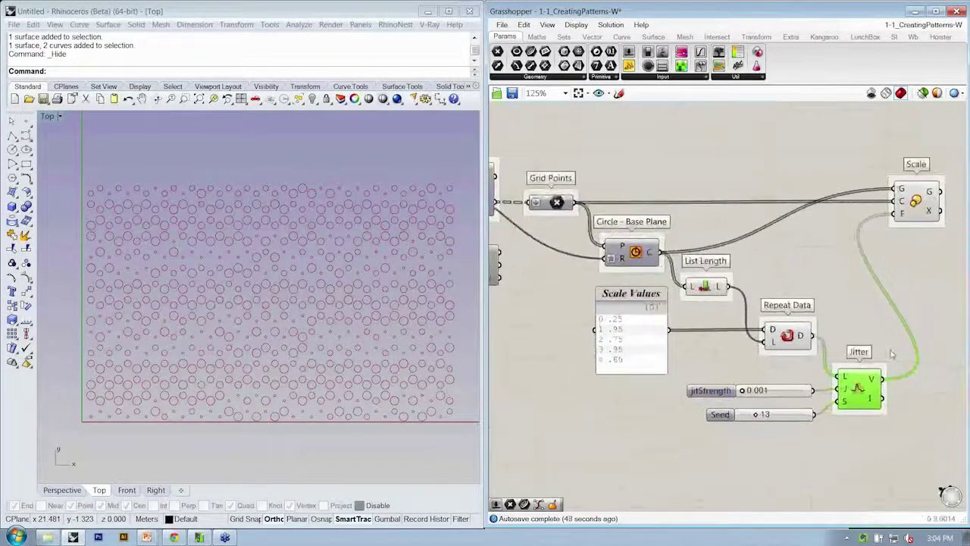
pyautogui.scroll(-1, 873, 338)
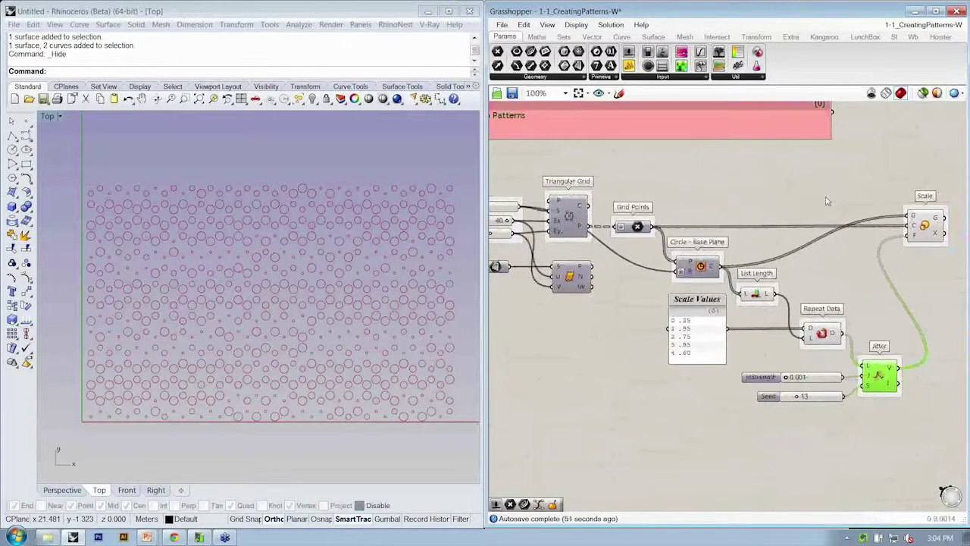
pyautogui.moveTo(806, 242)
pyautogui.mouseDown(button='right')
pyautogui.moveTo(828, 251)
pyautogui.moveTo(822, 243)
pyautogui.mouseUp(button='right')
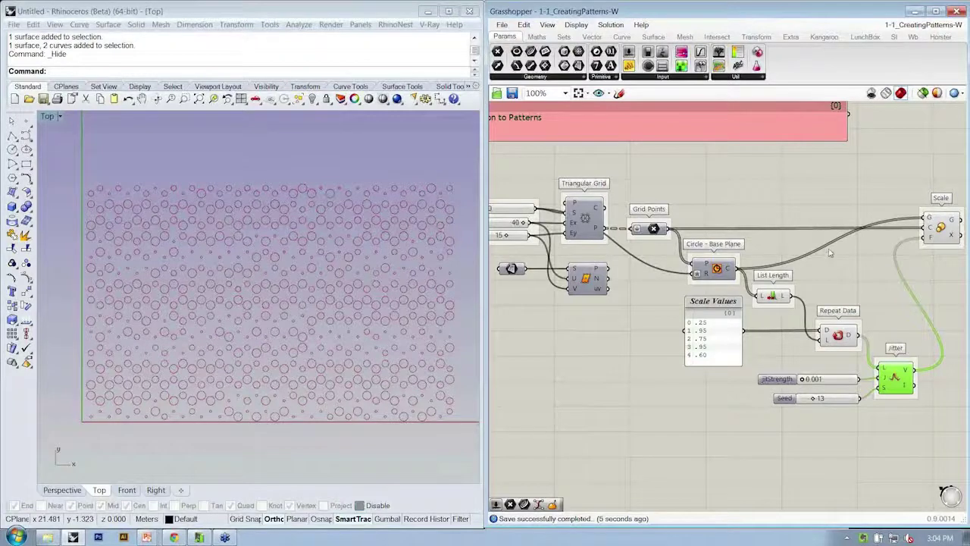
pyautogui.moveTo(828, 251); pyautogui.dragTo(838, 251, button='right')
pyautogui.hotkey('ctrl', 'w')
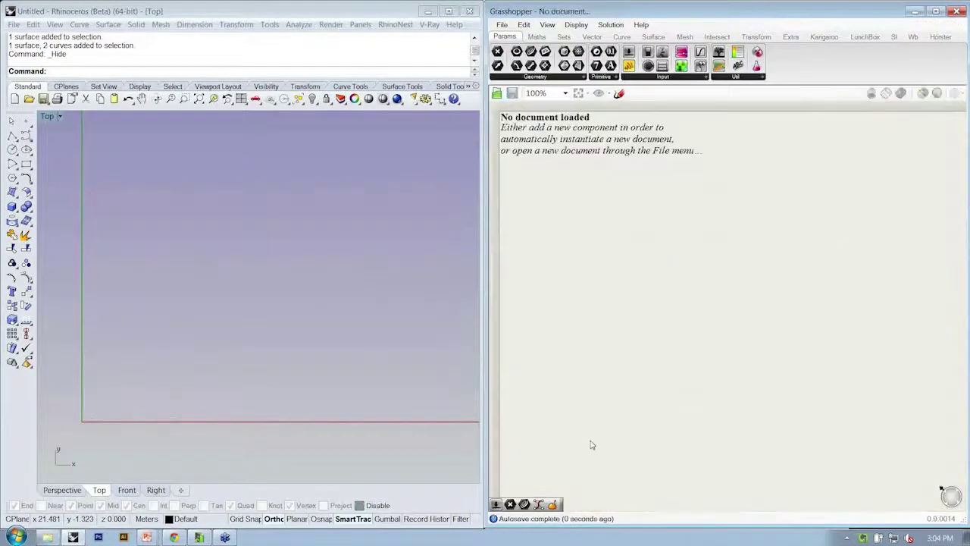